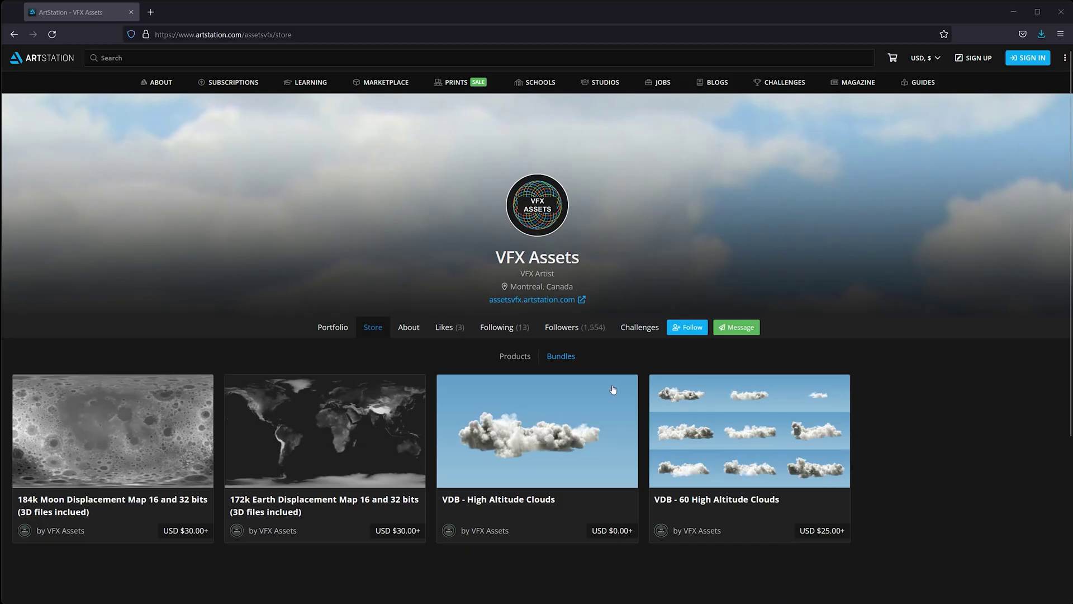
Step: Open ArtStation's free VDB - High Altitude Clouds page and browse its preview images
left_click(613, 389)
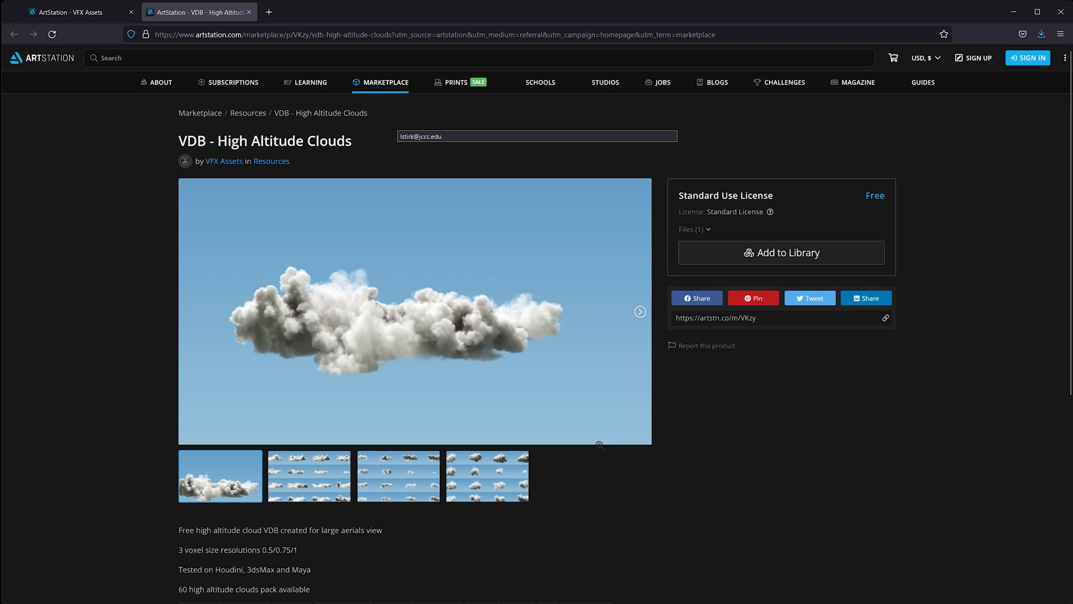
left_click(287, 474)
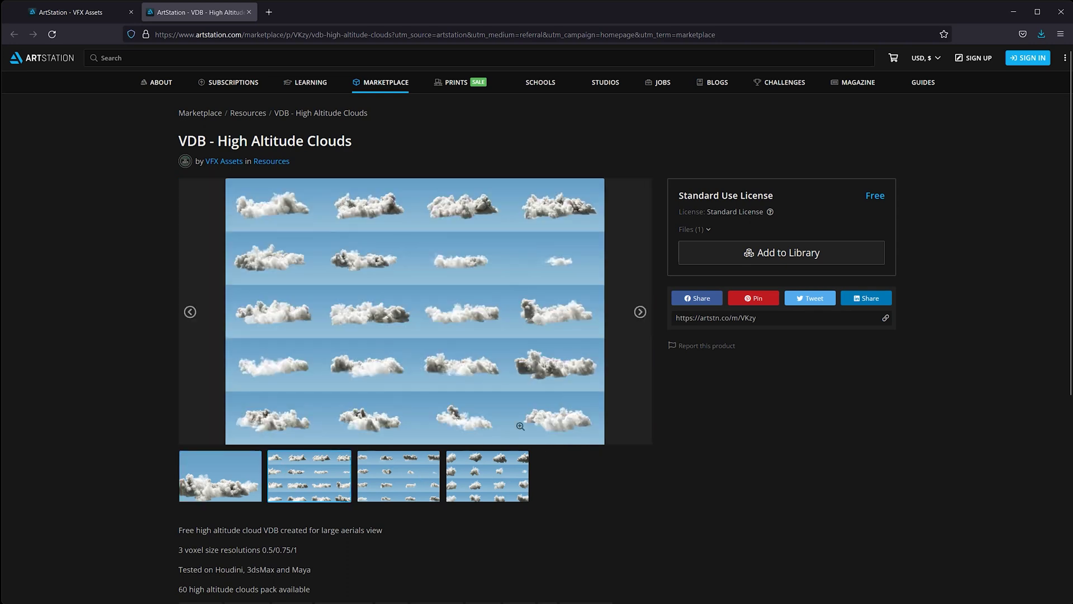
left_click(641, 311)
left_click(641, 311)
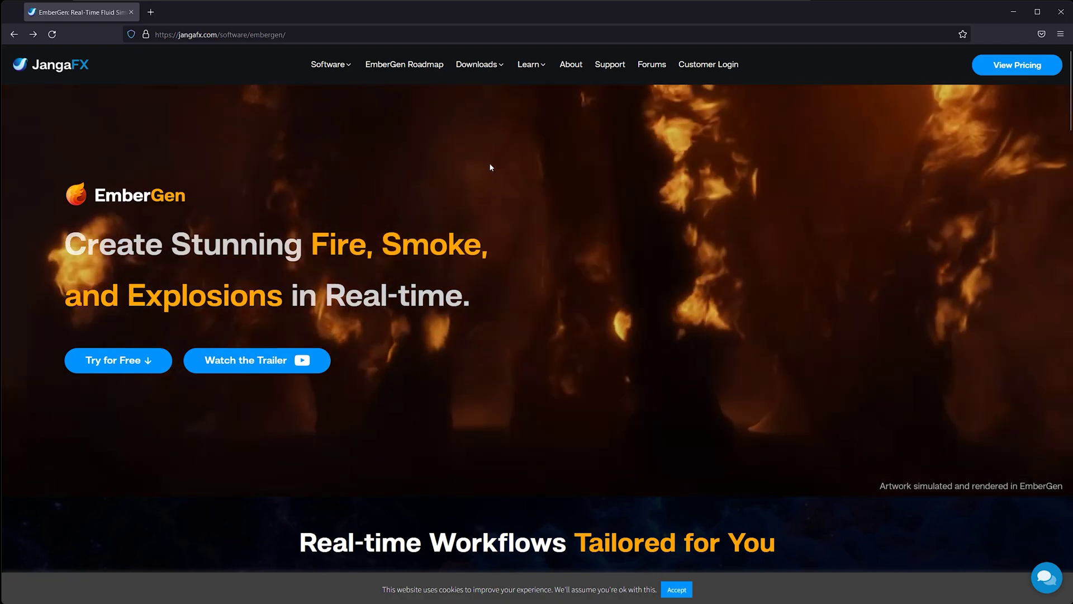
mouse_move(478, 64)
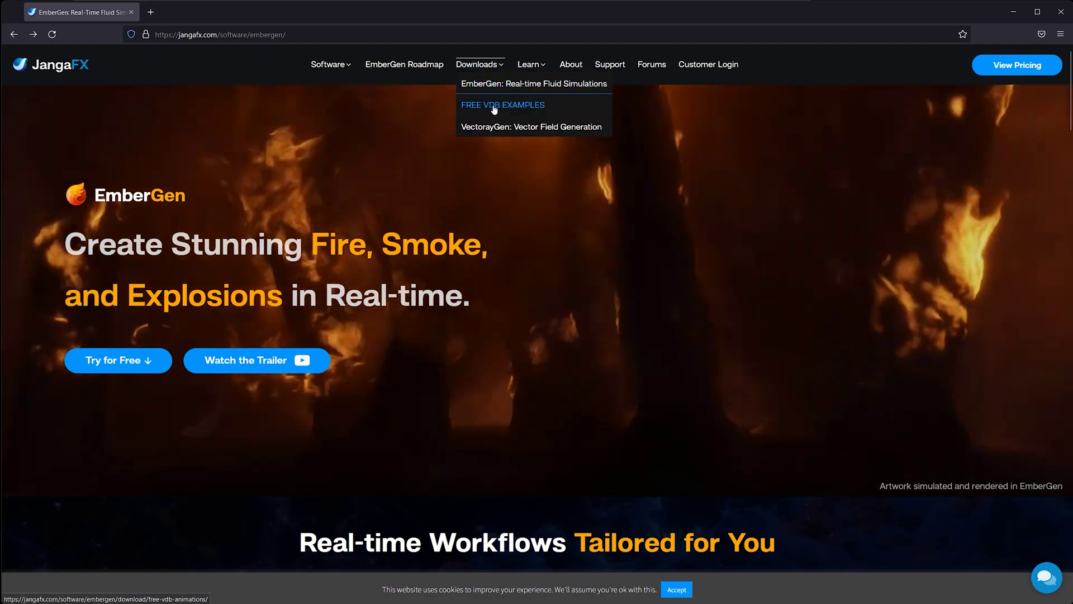
Step: Go to JangaFX's FREE VDB EXAMPLES page and scroll down to the Cloud Pack
left_click(494, 106)
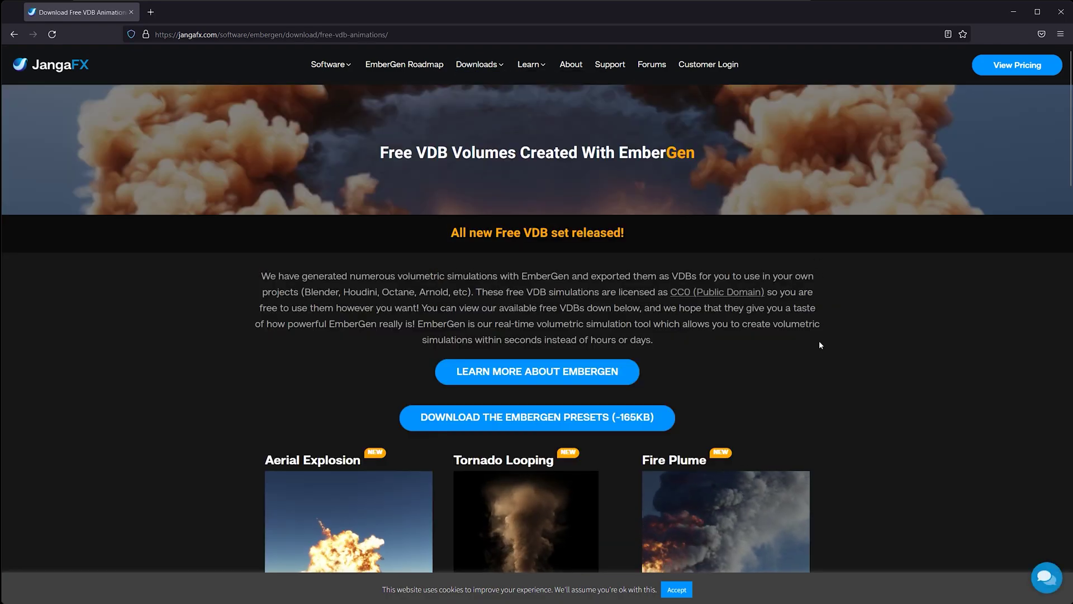
scroll(846, 313, "down", 2)
scroll(844, 310, "down", 4)
scroll(844, 310, "down", 4)
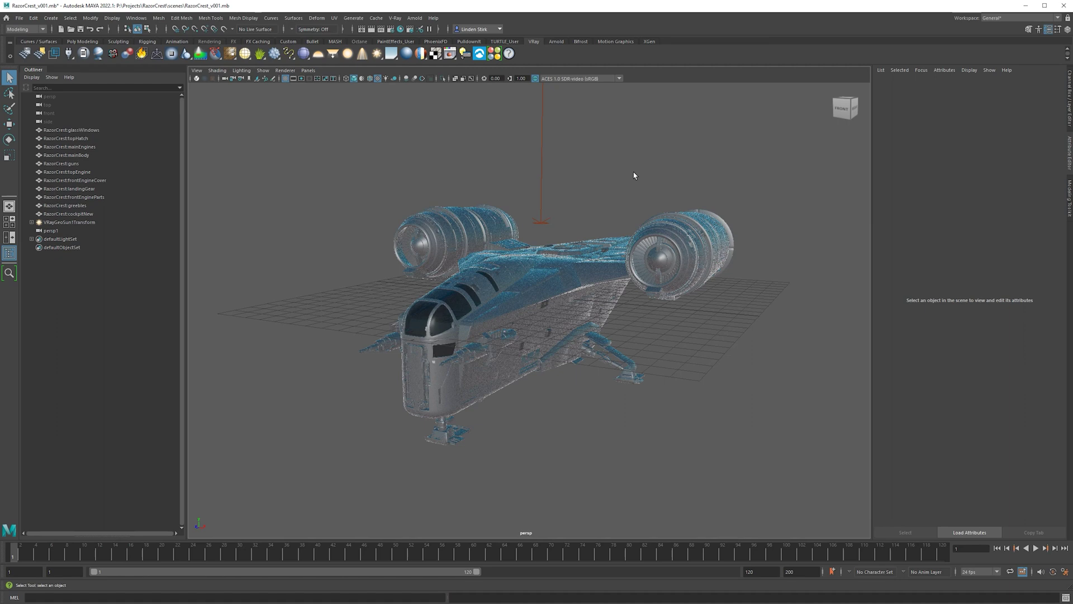
Step: Orbit the perspective view to see the Razor Crest from the front and side
mouse_move(775, 287)
left_mouse_down("alt")
mouse_move(662, 347)
mouse_move(643, 338)
left_mouse_up("alt")
mouse_move(547, 323)
left_mouse_down("alt")
mouse_move(778, 290)
mouse_move(776, 306)
mouse_move(641, 322)
left_mouse_up("alt")
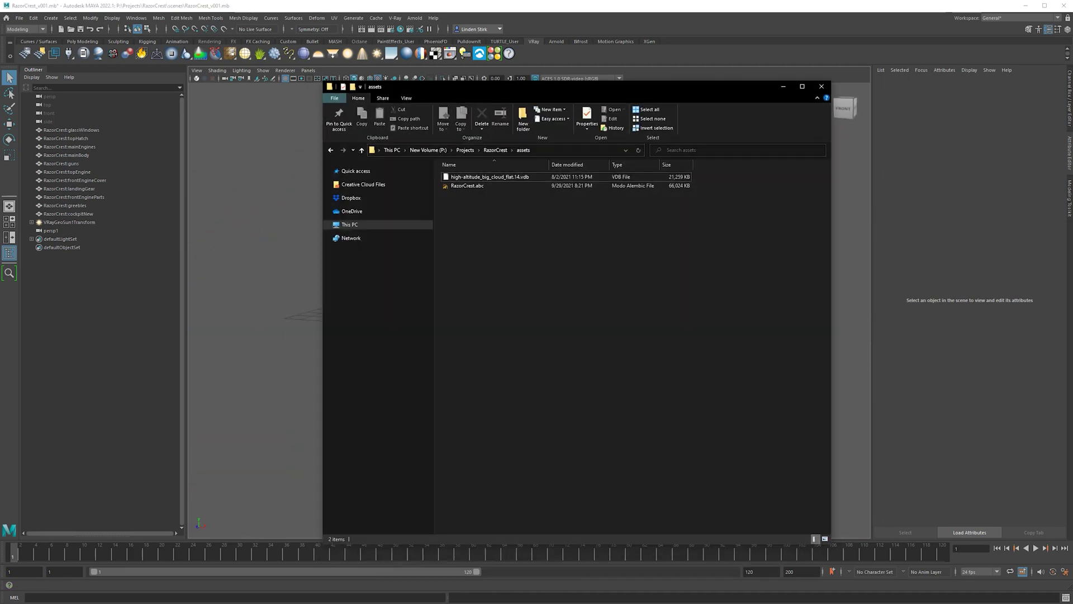
left_click(462, 177)
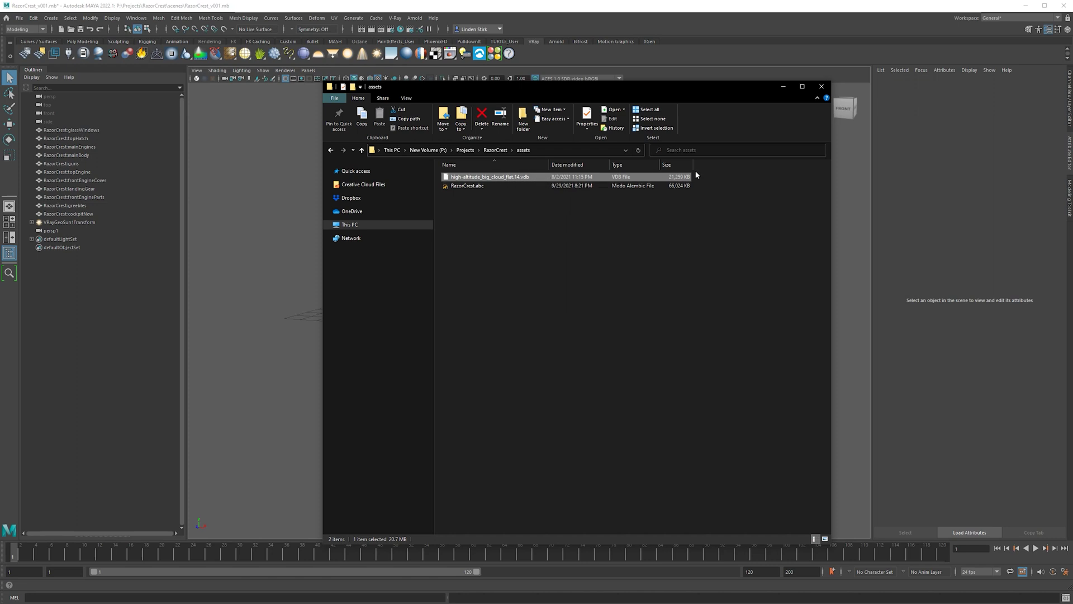
left_click(783, 88)
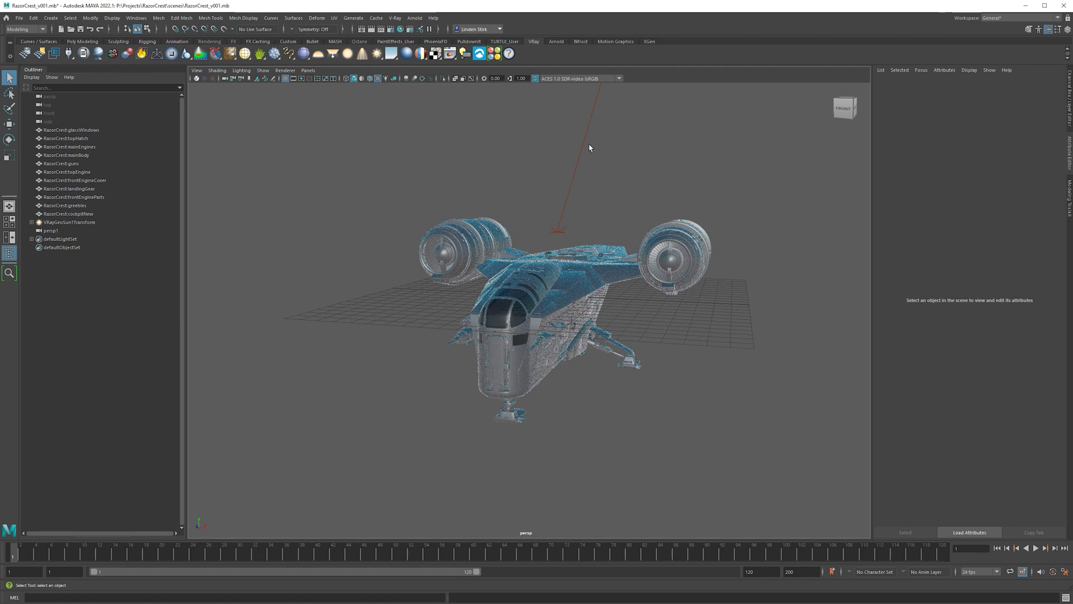
Step: Create a V-Ray Volume Grid around the Razor Crest and orbit to look down on it
left_click(395, 17)
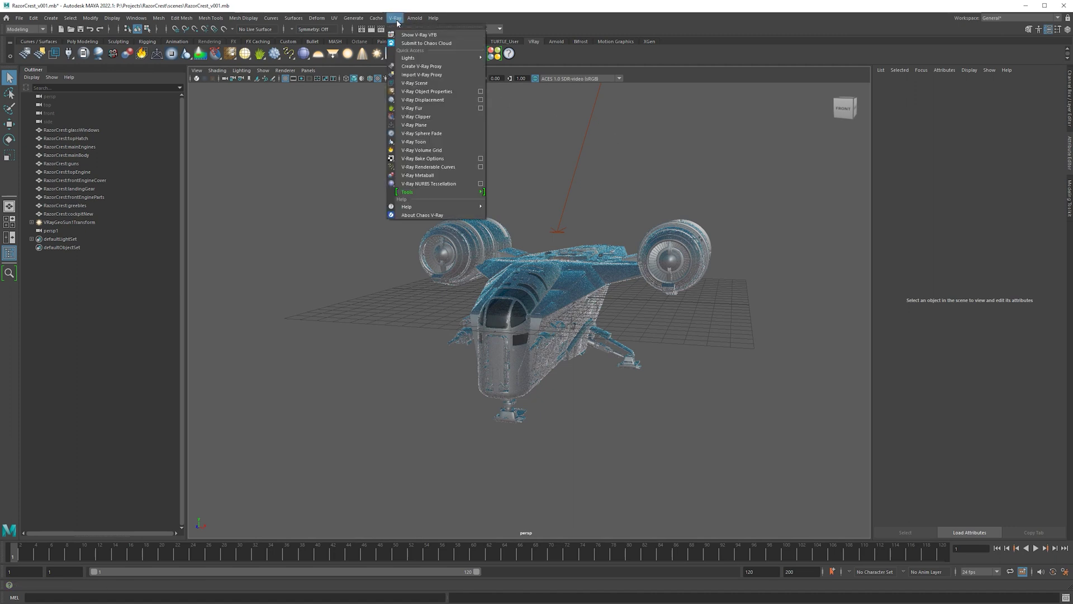
left_click(457, 151)
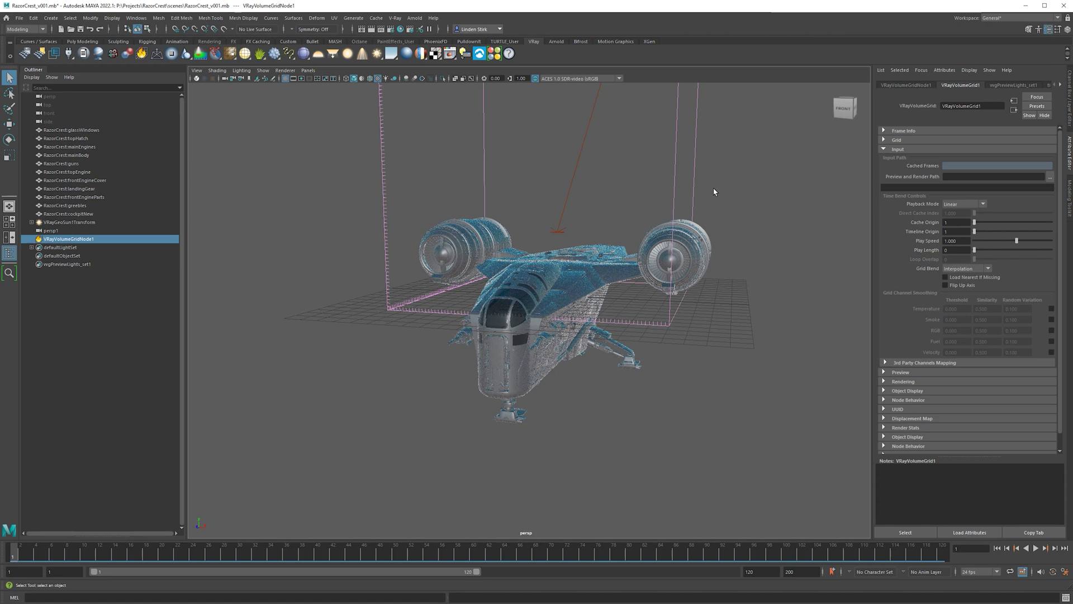
left_click_drag(729, 142, 709, 250, "alt")
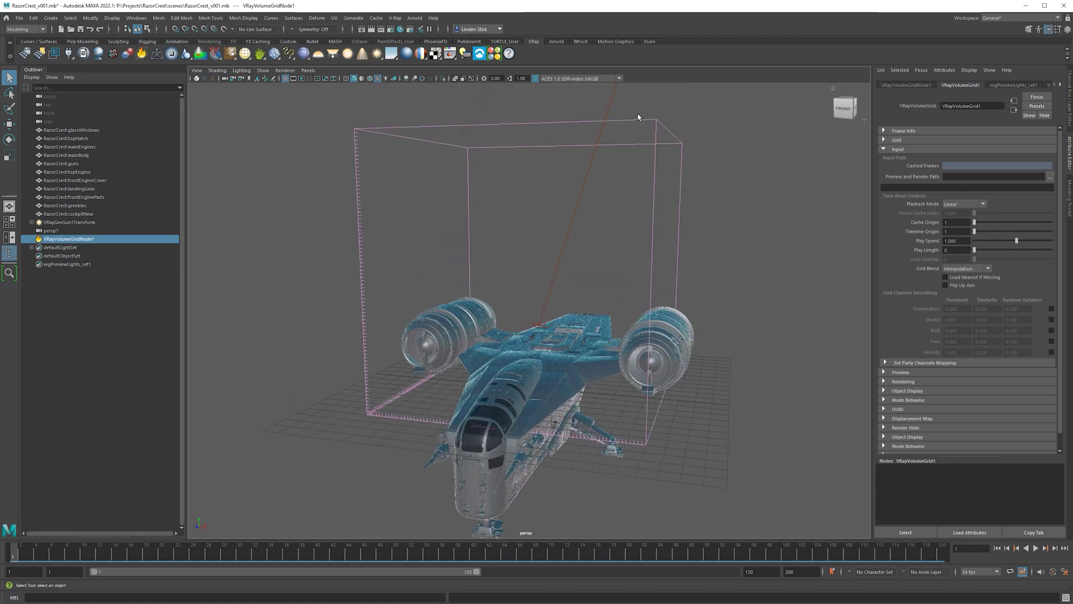
mouse_move(643, 115)
left_mouse_down("alt")
mouse_move(685, 218)
mouse_move(653, 204)
mouse_move(738, 175)
mouse_move(580, 185)
mouse_move(673, 208)
left_mouse_up("alt")
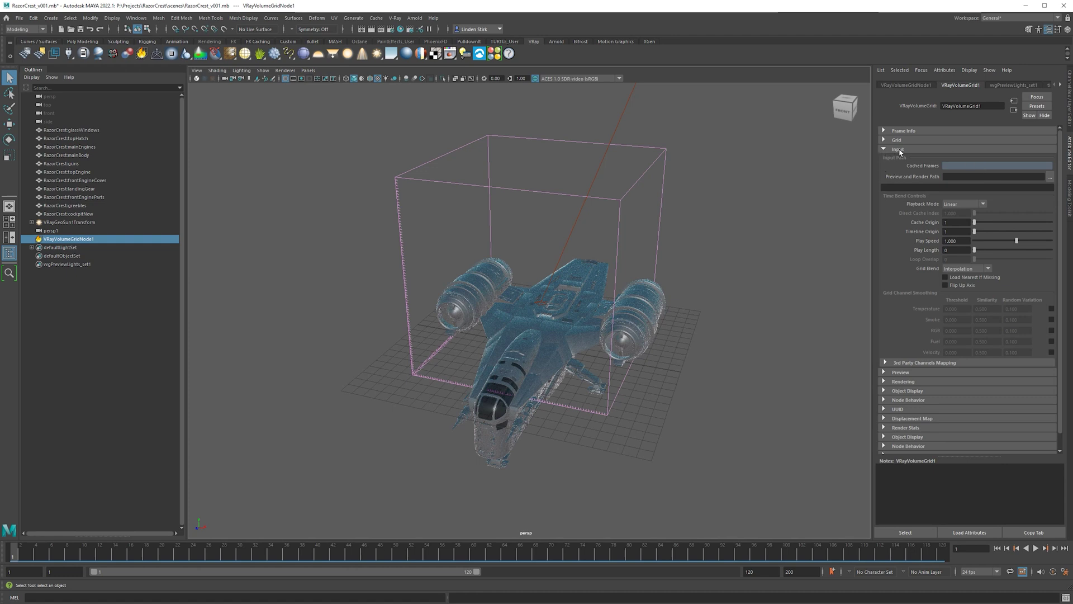
Step: Load high-altitude_big_cloud_flat_14.vdb from RazorCrest/assets as the grid's Preview and Render Path
left_click(1053, 181)
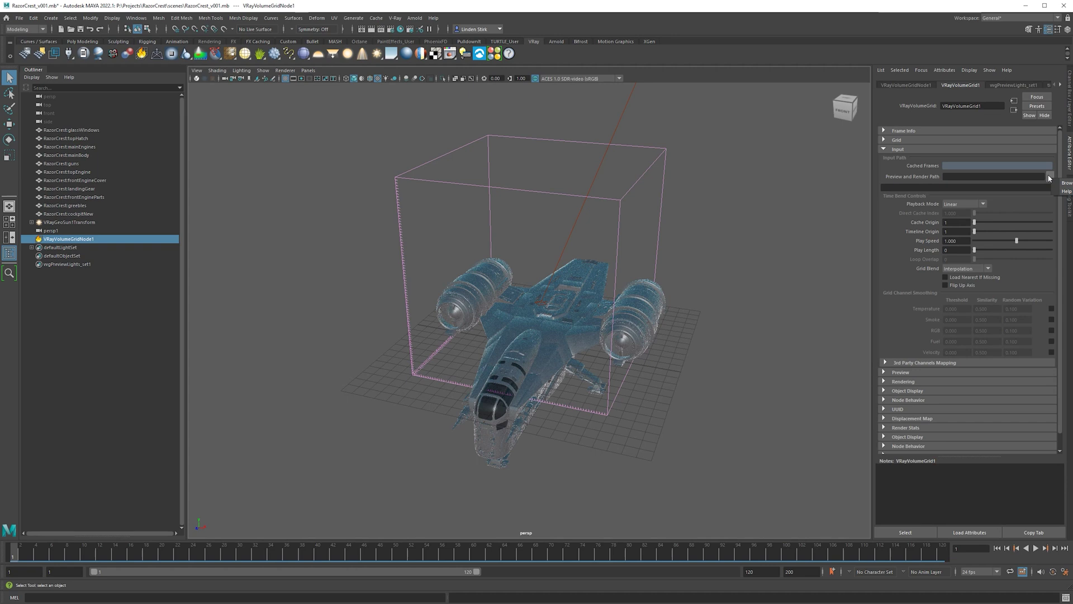
left_click(1067, 180)
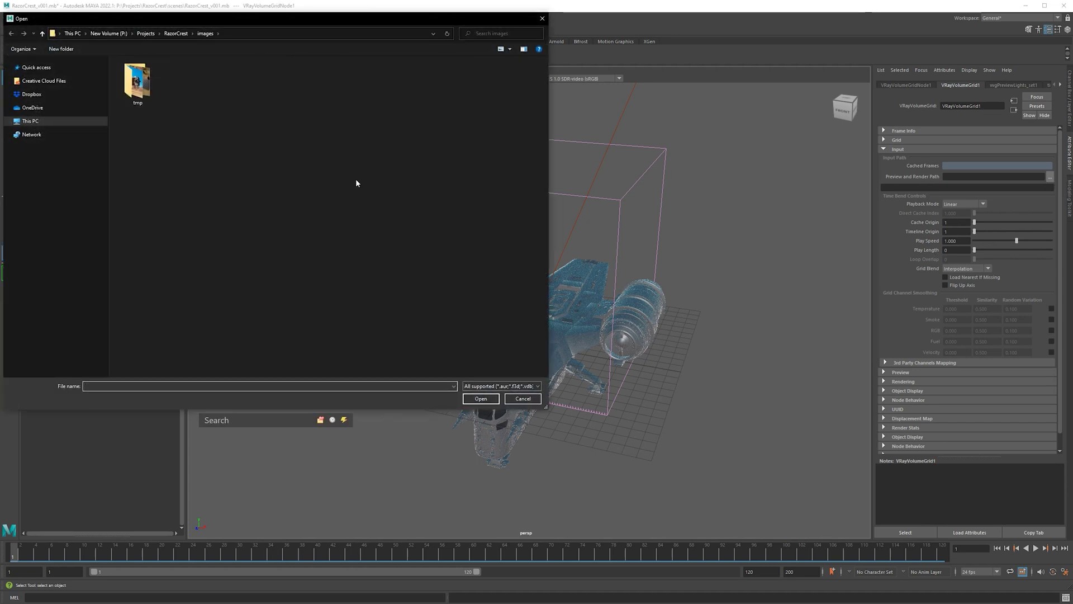
left_click(176, 34)
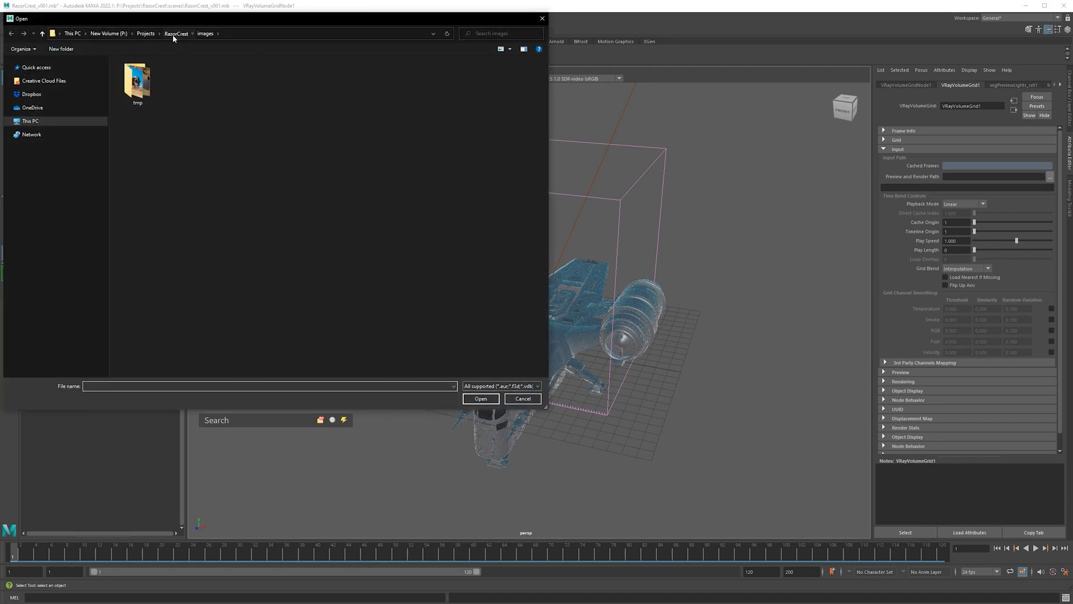
double_click(148, 75)
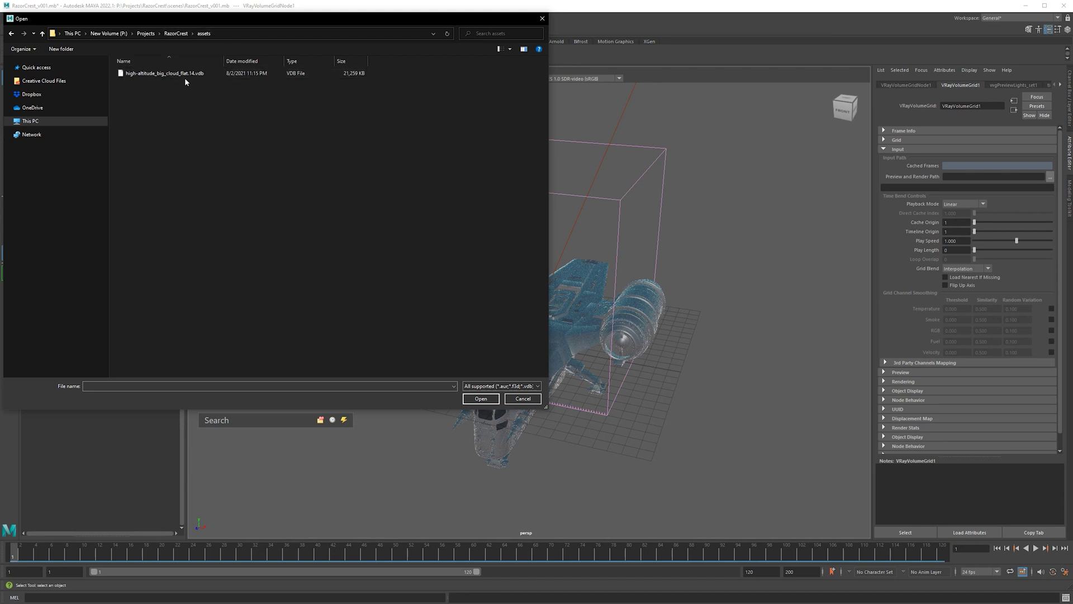
left_click(178, 34)
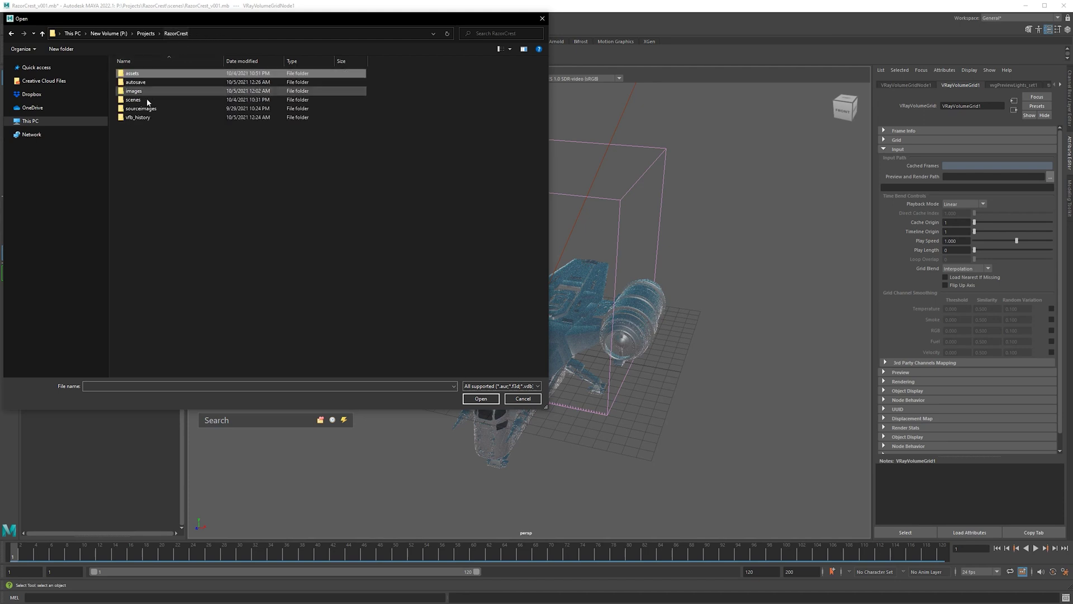
double_click(139, 78)
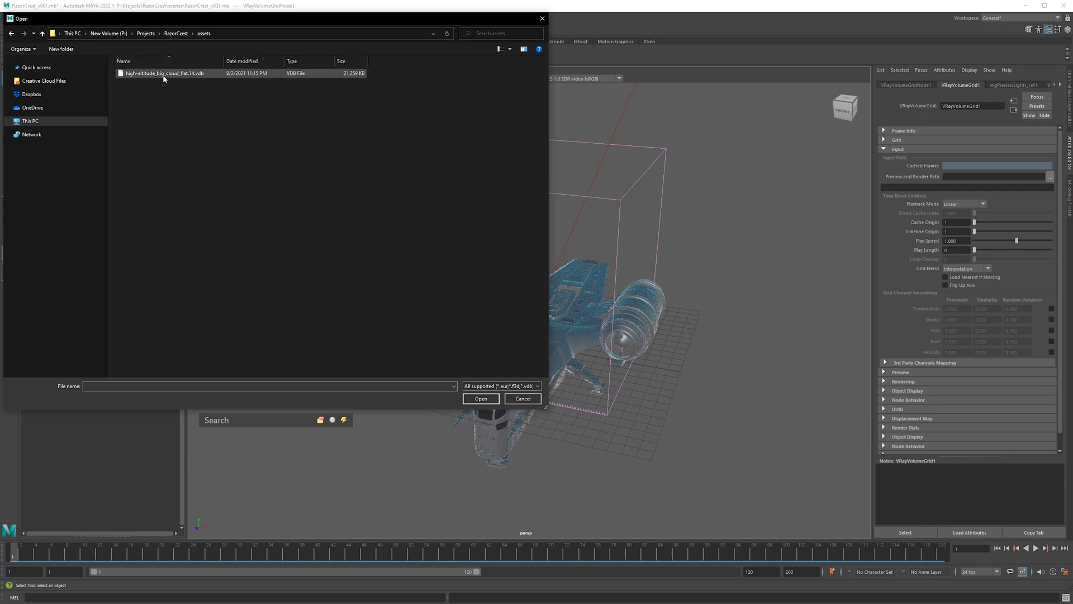
double_click(178, 73)
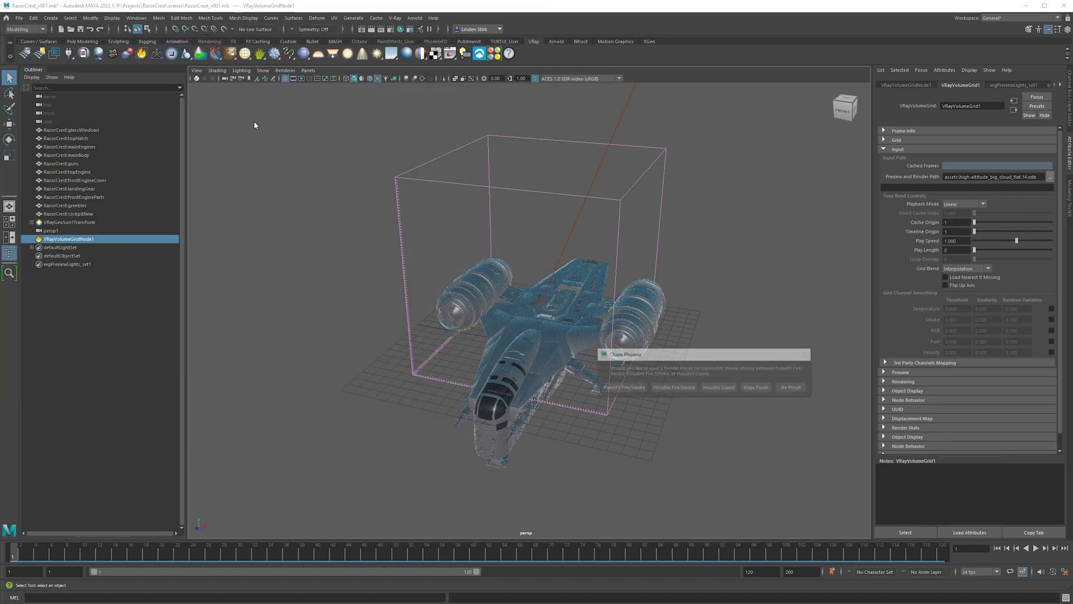
left_click_drag(662, 357, 523, 222)
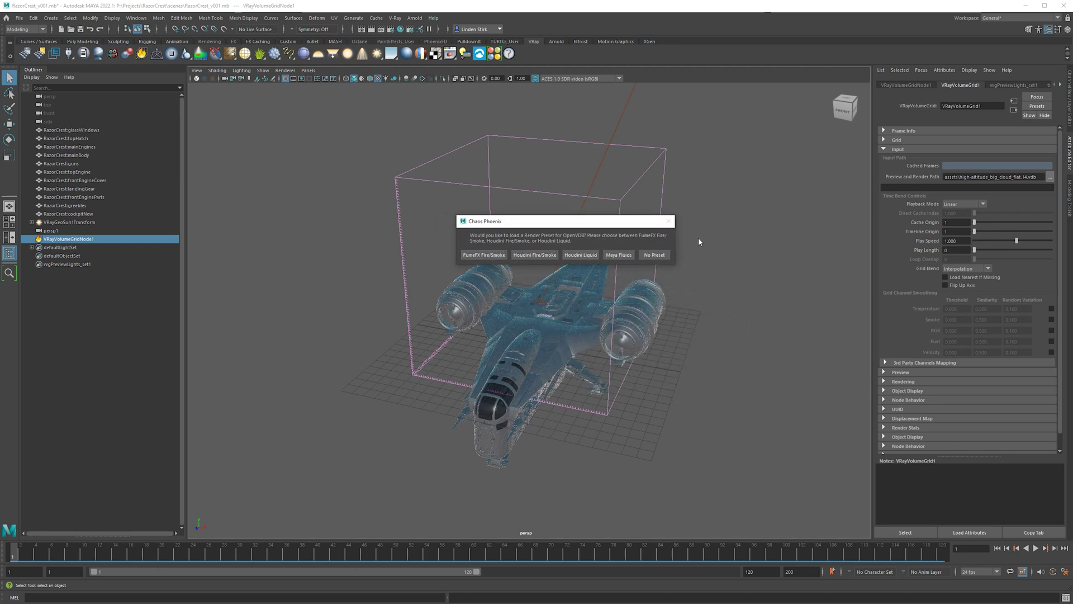
Step: Load the cloud with No Preset and orbit to a top-down view of it
left_click(654, 255)
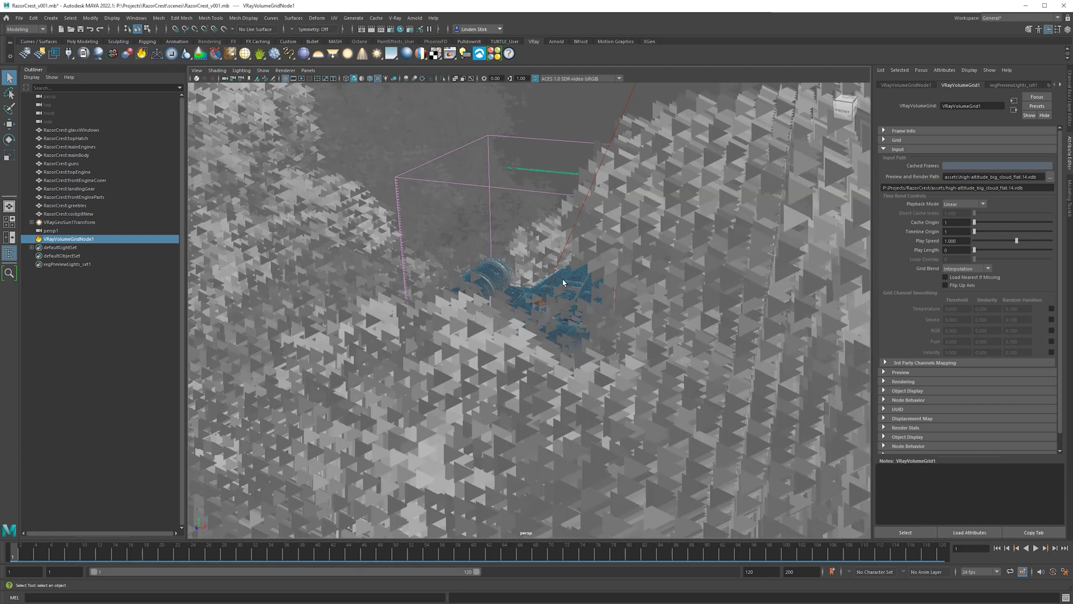
scroll(578, 288, "down", 8)
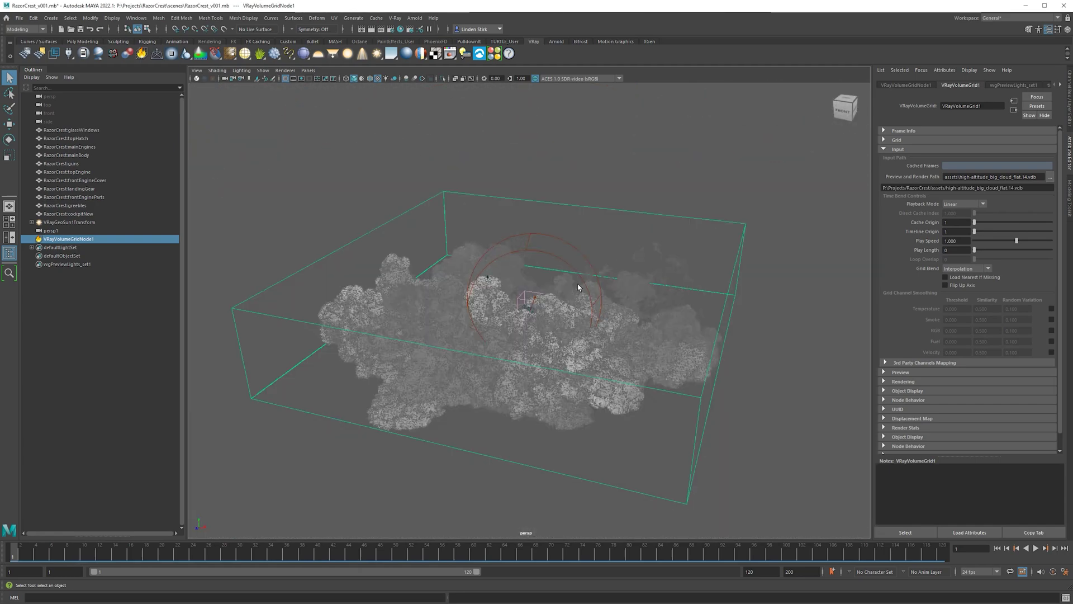
mouse_move(578, 287)
left_mouse_down("alt")
mouse_move(632, 278)
mouse_move(637, 190)
left_mouse_up("alt")
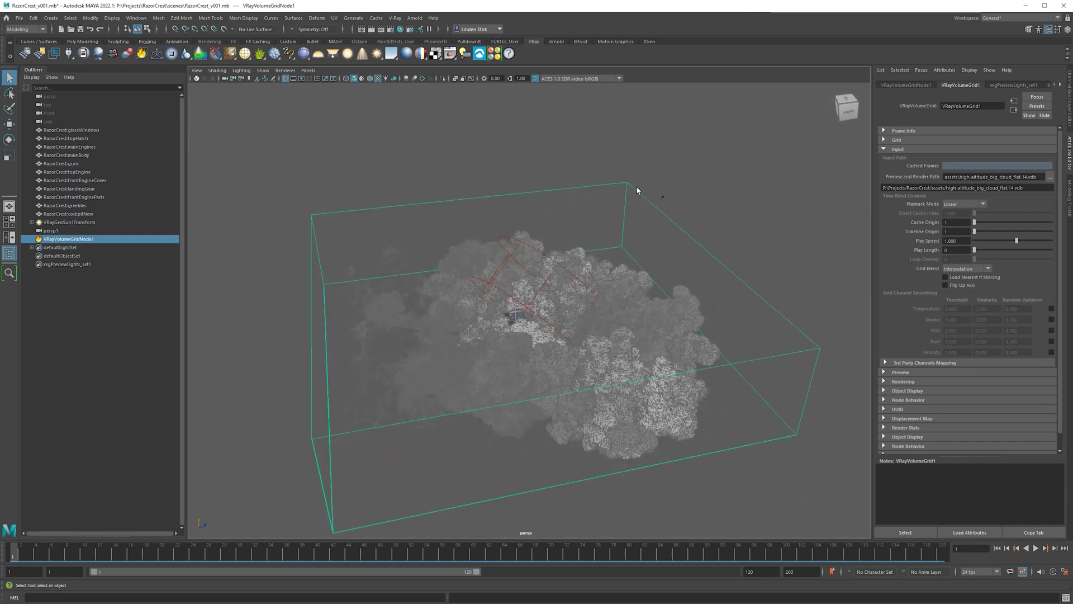
left_click_drag(558, 203, 579, 225, "alt")
Step: Reselect the volume grid with the Move tool (W) and start V-Ray IPR
key("w")
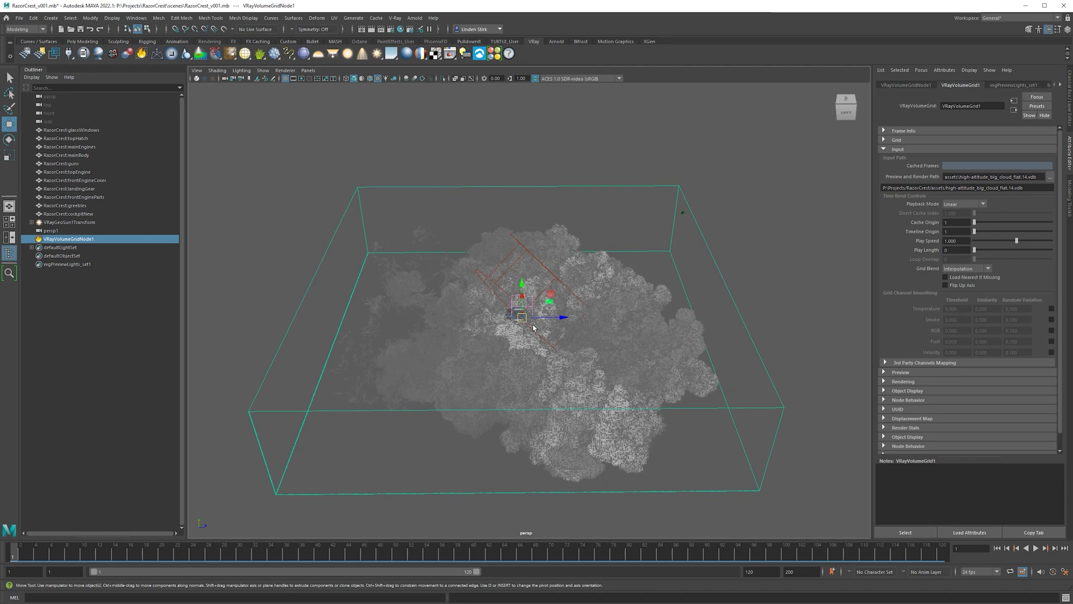
mouse_move(461, 323)
left_mouse_down("alt")
mouse_move(383, 307)
mouse_move(527, 249)
mouse_move(503, 235)
mouse_move(606, 247)
mouse_move(482, 132)
left_mouse_up("alt")
scroll(579, 213, "up", 5)
left_click(481, 132)
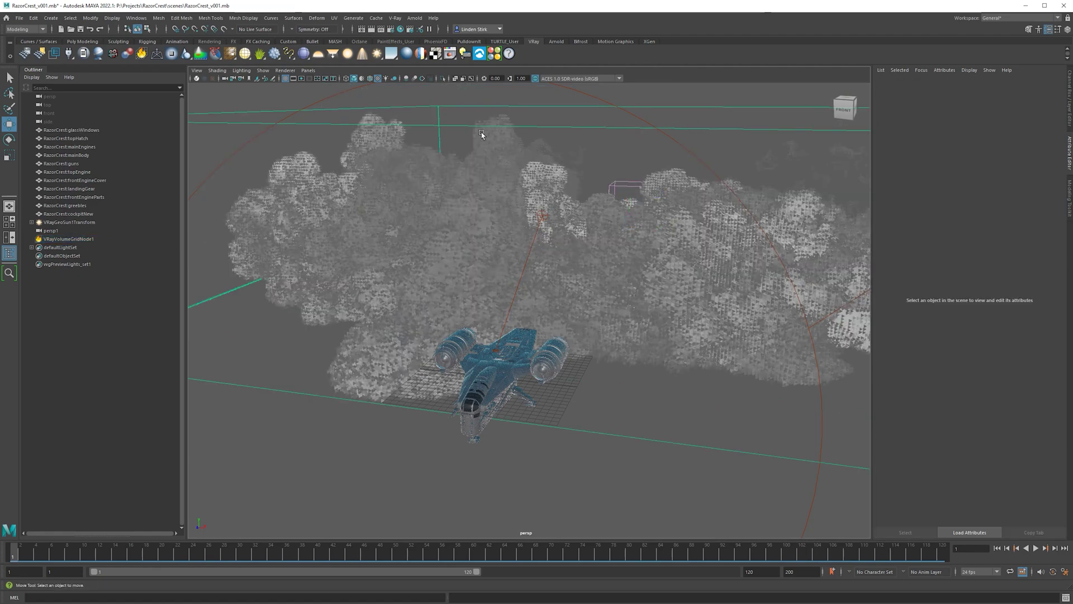
left_click(519, 185)
left_click(196, 79)
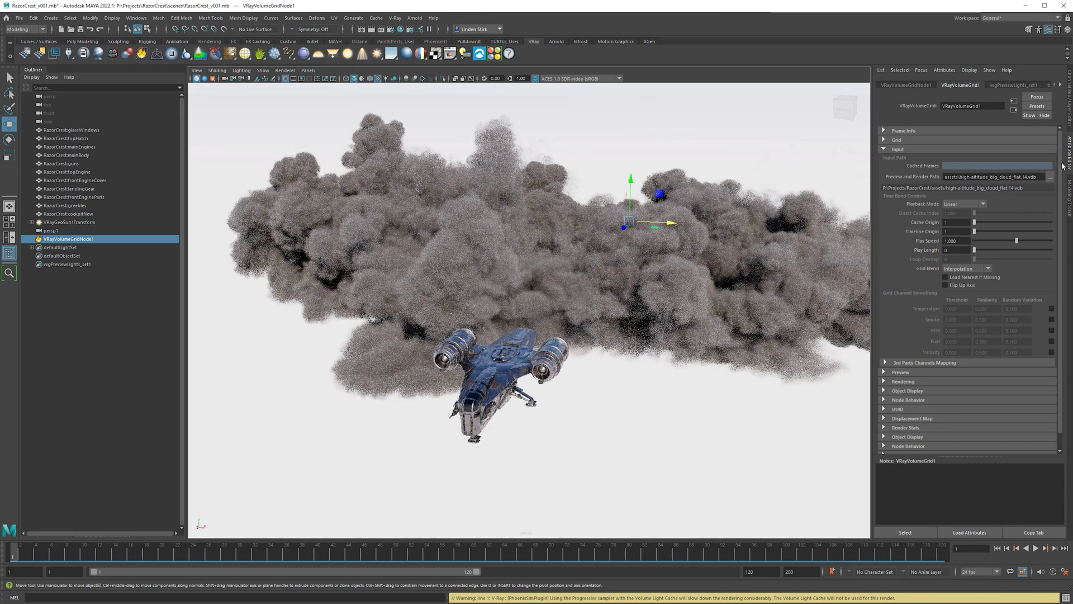
Step: Brighten the smoke constant colour to near white, nudge the grid left, and restore shaded view
scroll(908, 361, "down", 2)
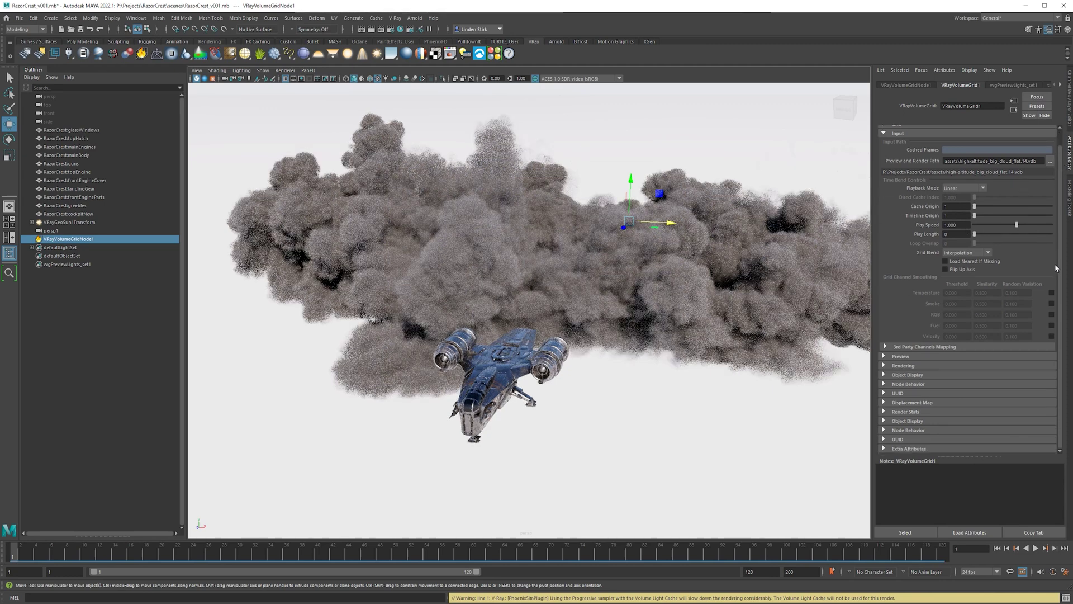
left_click(904, 365)
scroll(911, 363, "down", 3)
scroll(914, 362, "down", 2)
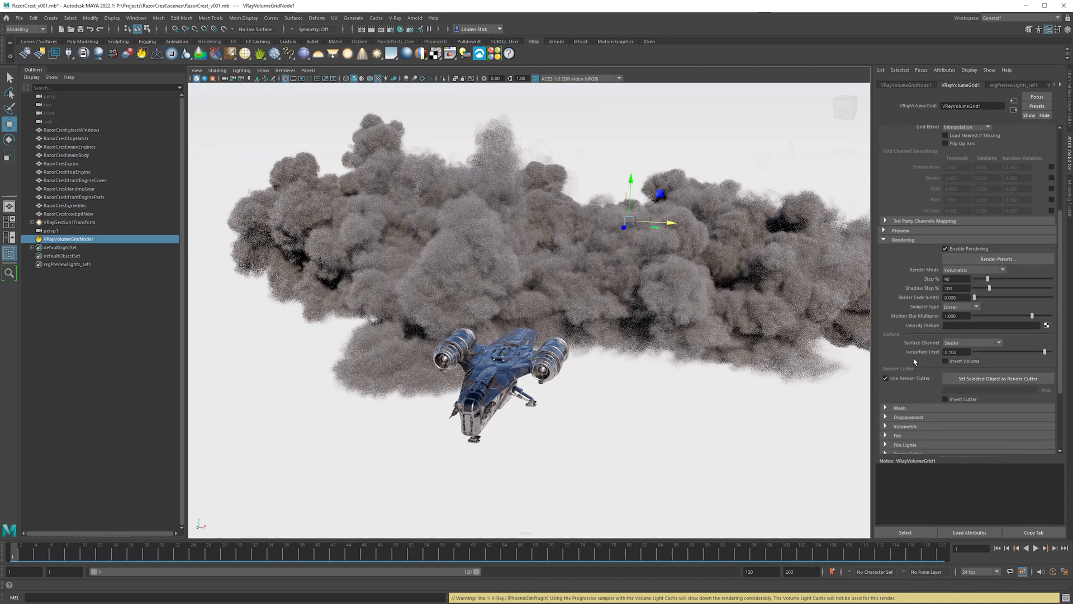
scroll(920, 359, "down", 3)
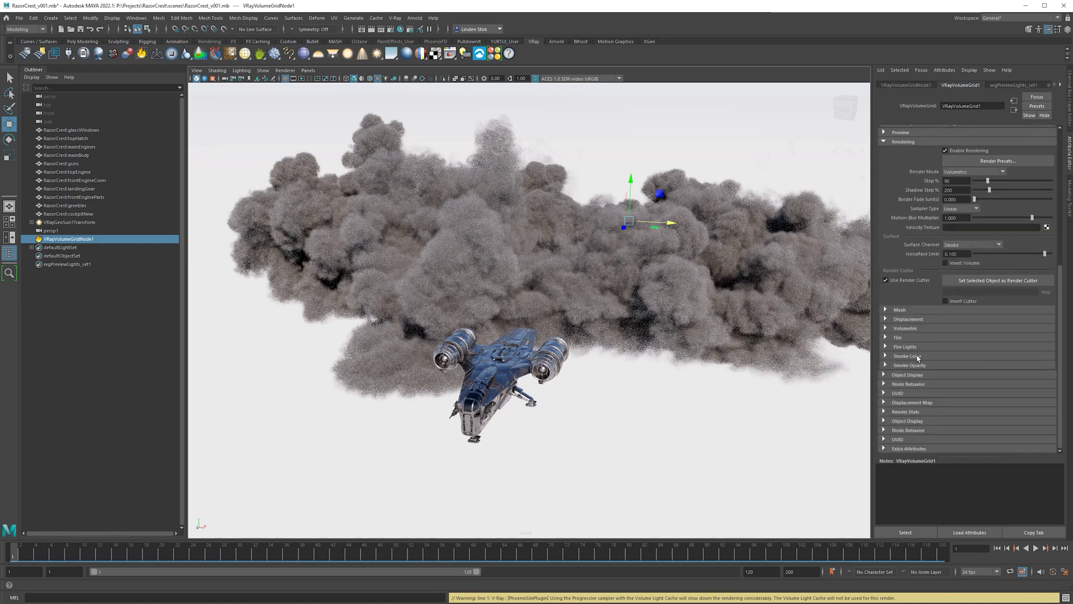
left_click(917, 354)
scroll(905, 364, "down", 3)
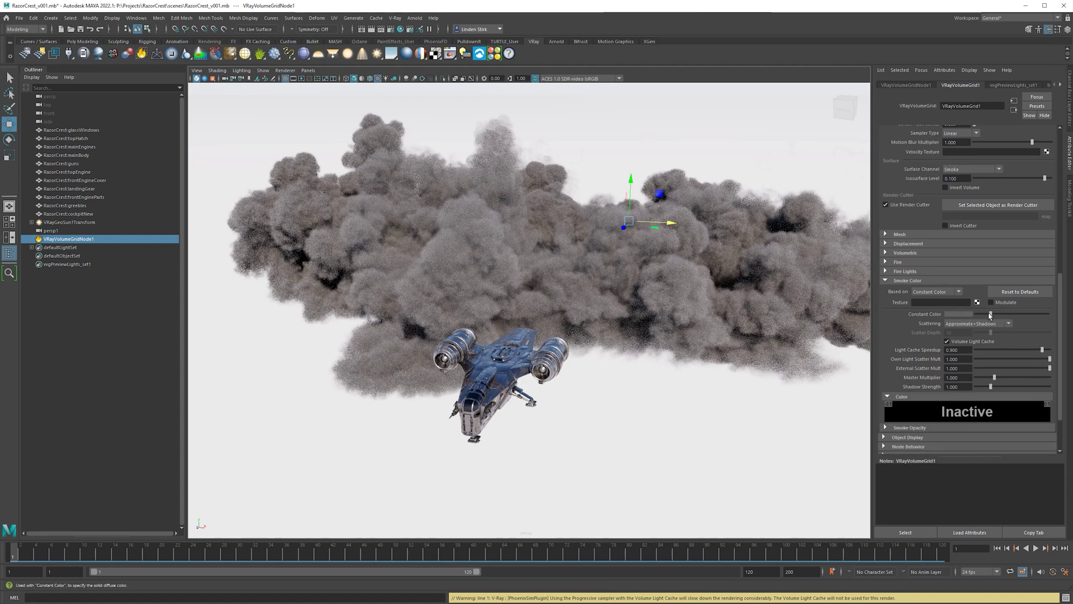
left_click_drag(990, 316, 1048, 314)
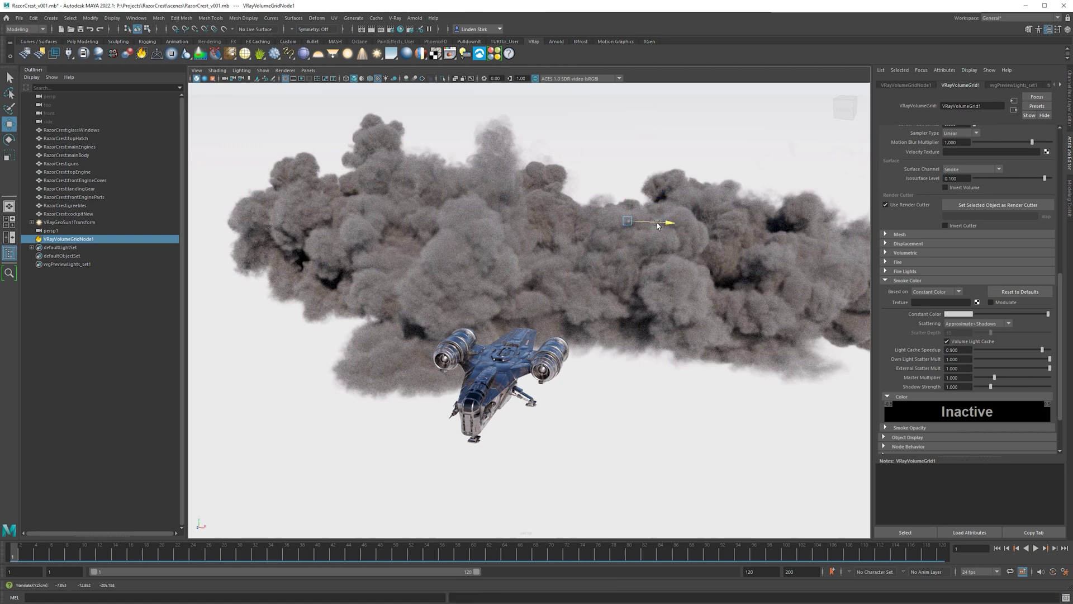
left_click_drag(671, 225, 653, 225)
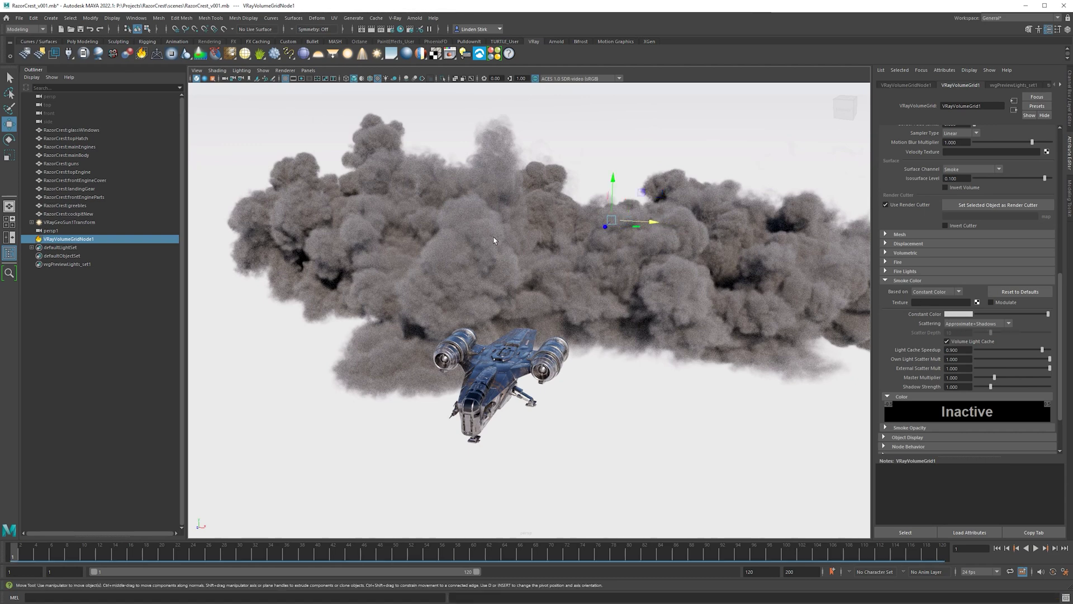
left_click(201, 79)
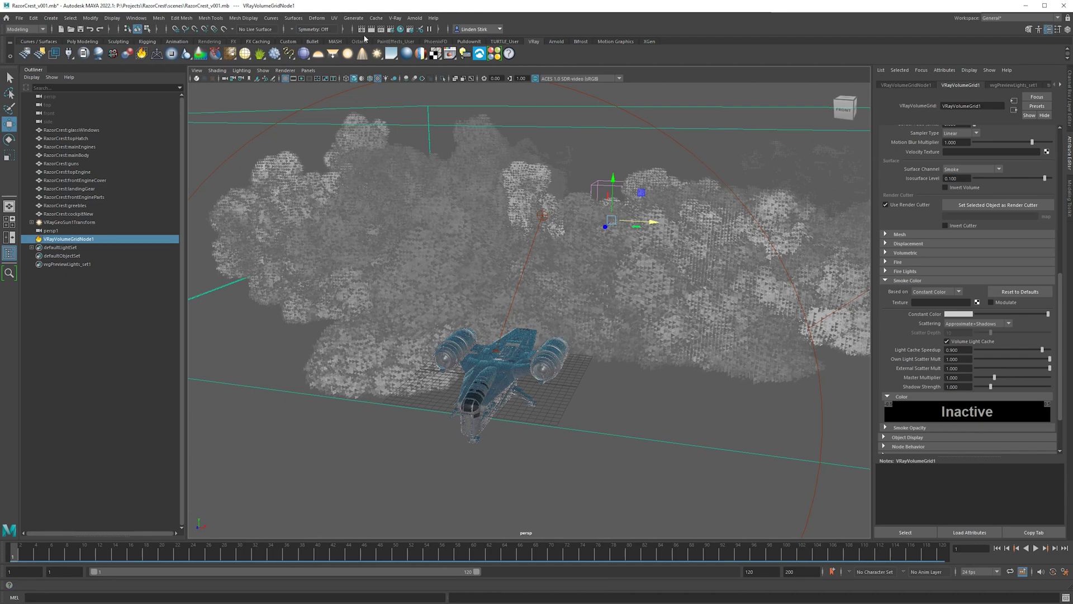
Step: Start V-Ray IPR in the Frame Buffer, move it aside, and orbit to a new angle
left_click(382, 29)
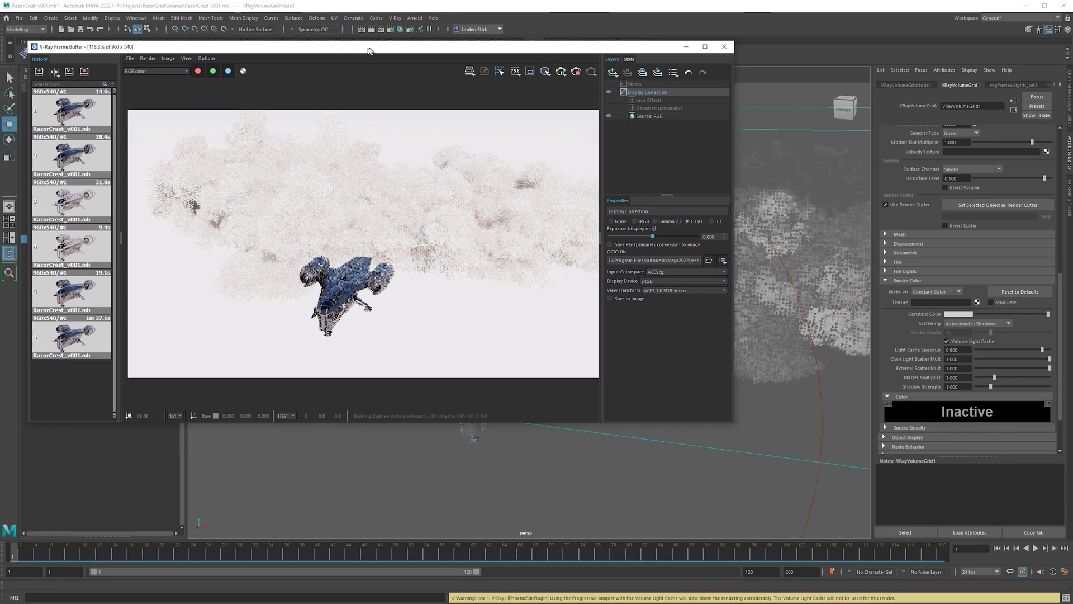
left_click_drag(433, 85, 356, 41)
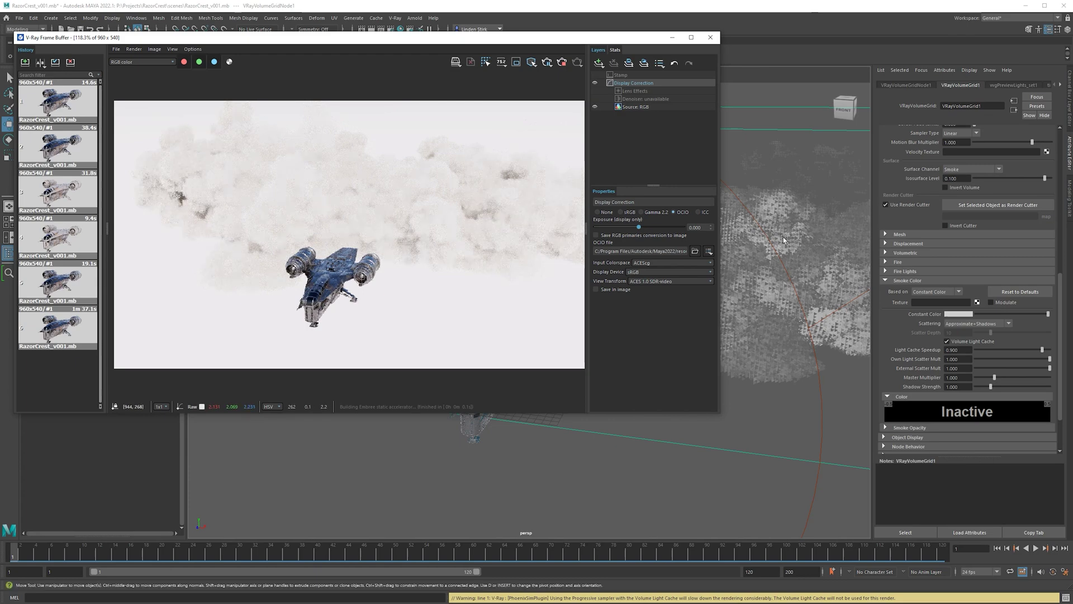
mouse_move(781, 210)
left_mouse_down("alt")
mouse_move(763, 320)
mouse_move(757, 222)
mouse_move(731, 204)
left_mouse_up("alt")
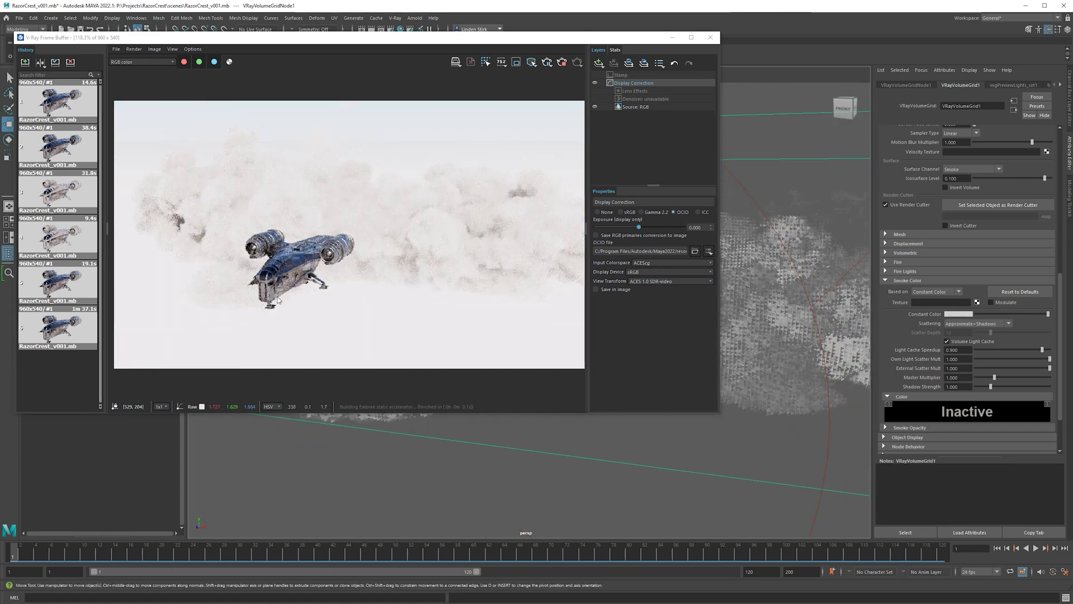
left_click_drag(640, 43, 504, 86)
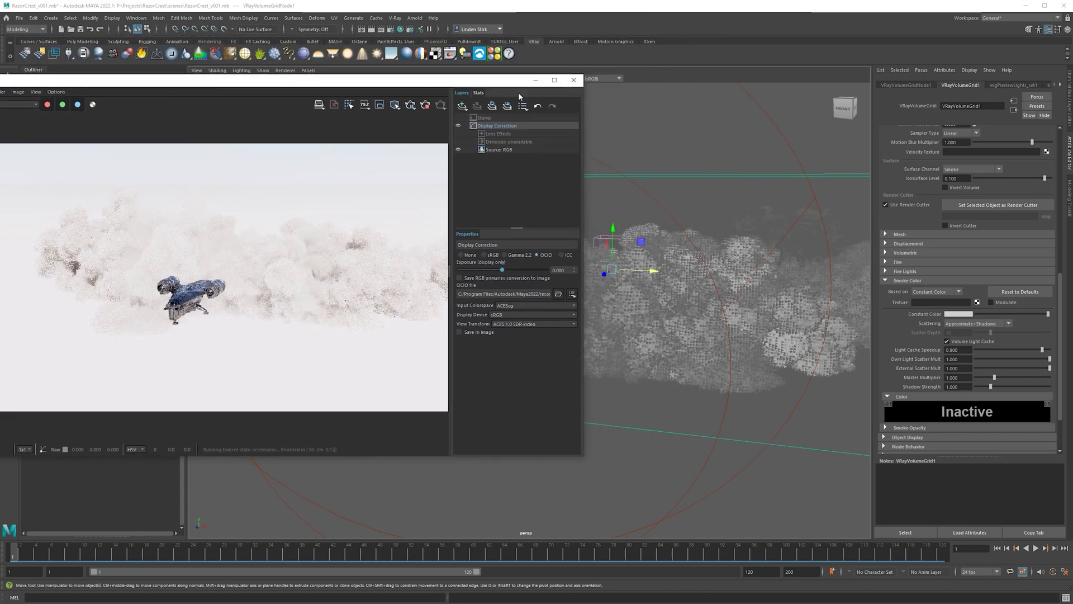
left_click(705, 161)
left_click_drag(704, 161, 767, 328, "alt")
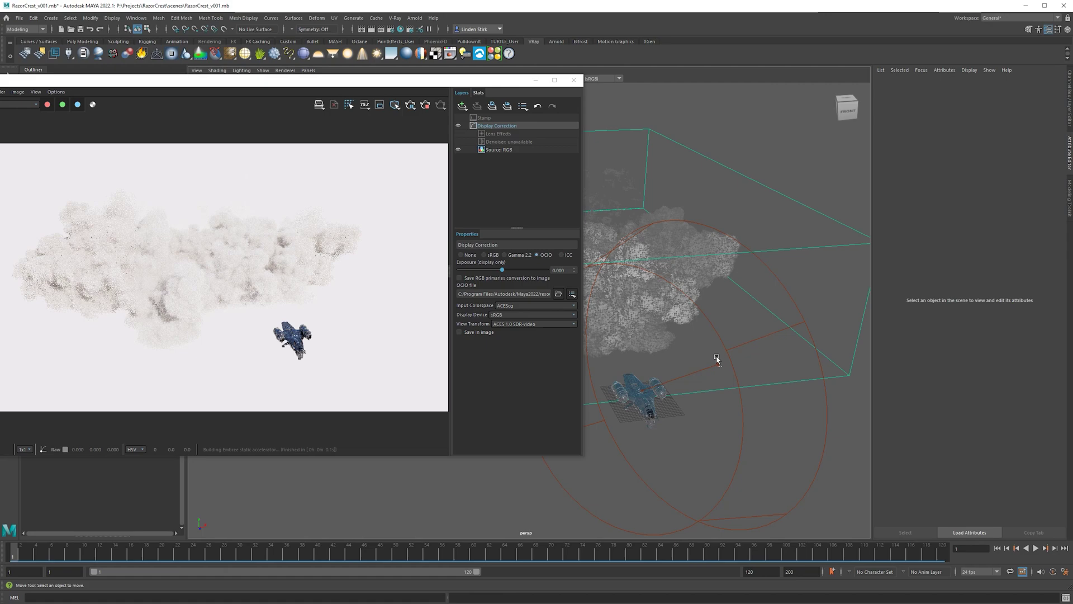
Step: Move VRayGeoSun1 up and along X for low-angle light, checking the render zoomed out and in
left_click(721, 375)
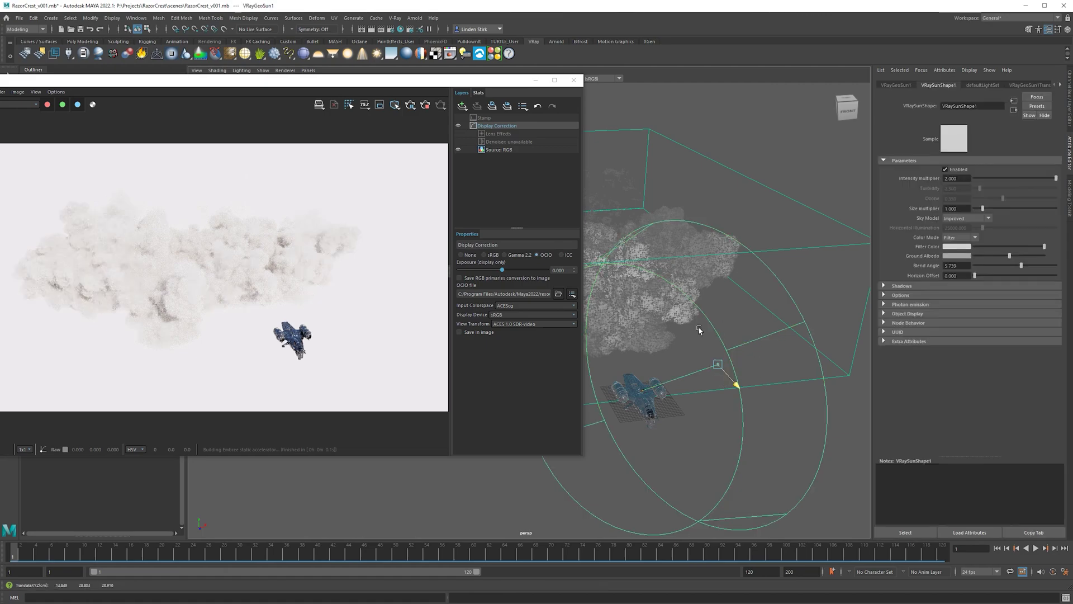
mouse_move(722, 376)
left_mouse_down()
mouse_move(613, 233)
mouse_move(707, 264)
mouse_move(795, 219)
left_mouse_up()
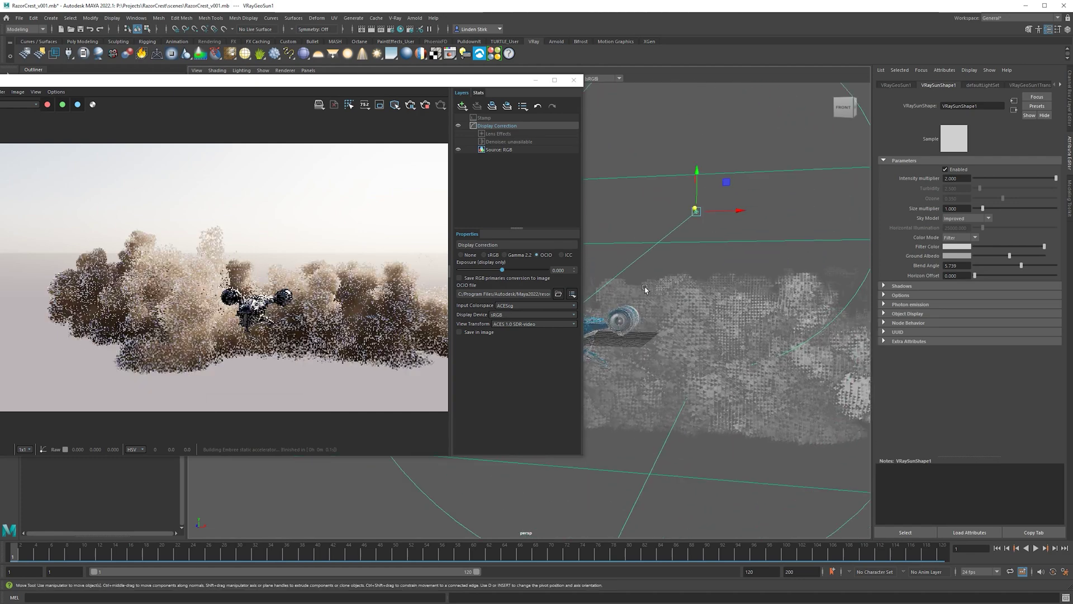
middle_click_drag(795, 218, 806, 219)
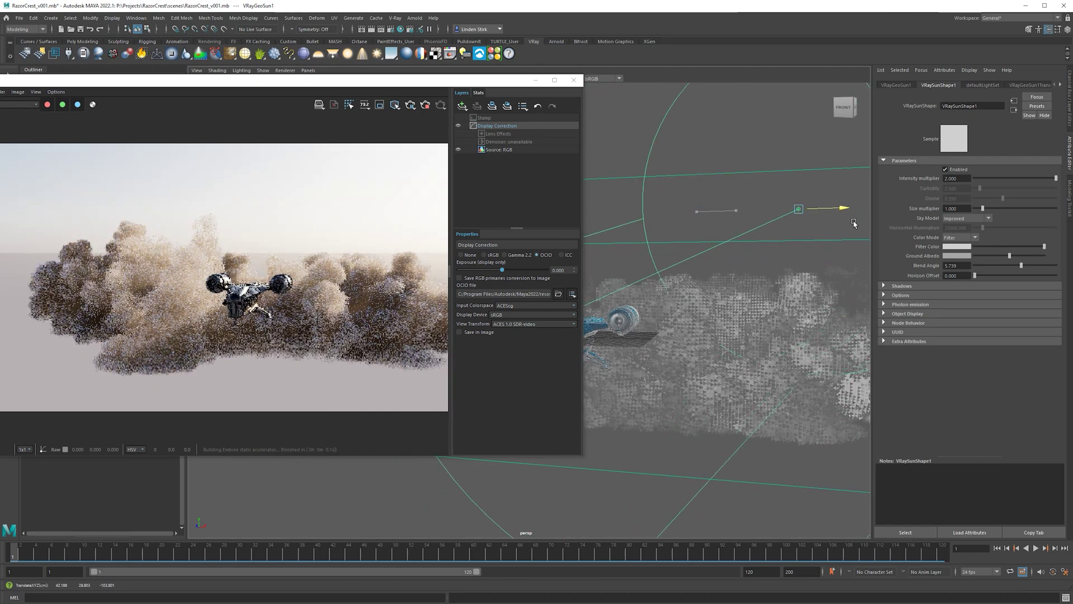
left_click_drag(826, 211, 675, 281, "alt")
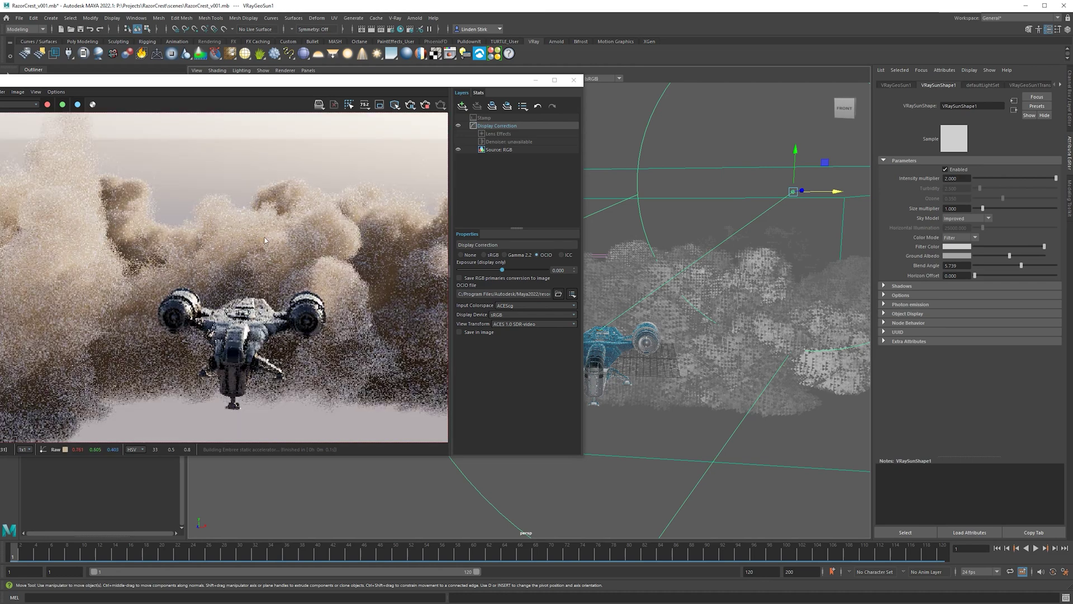
double_click(153, 281)
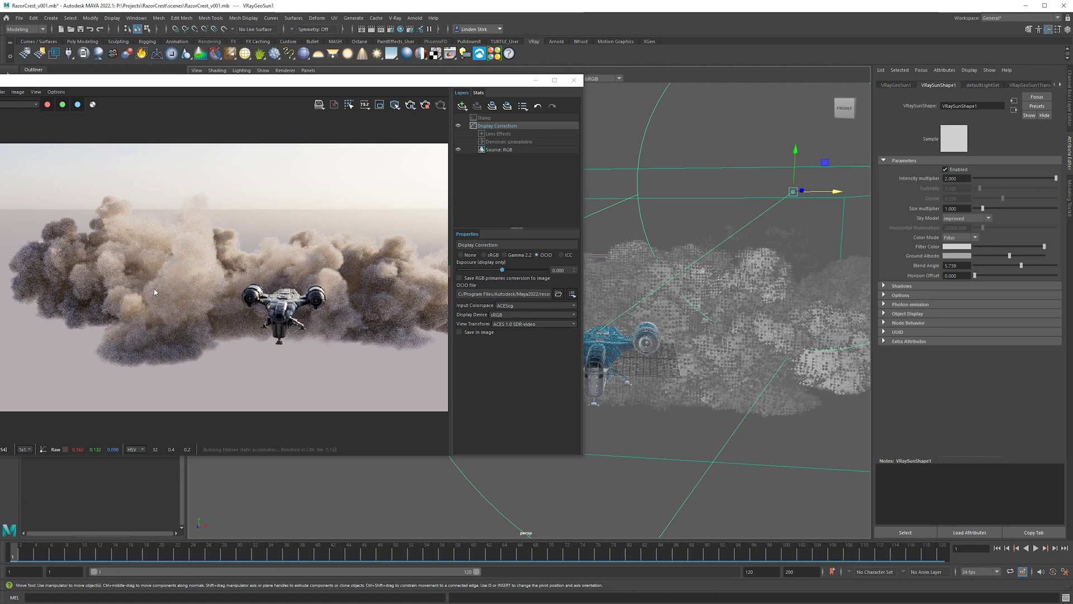
double_click(72, 248)
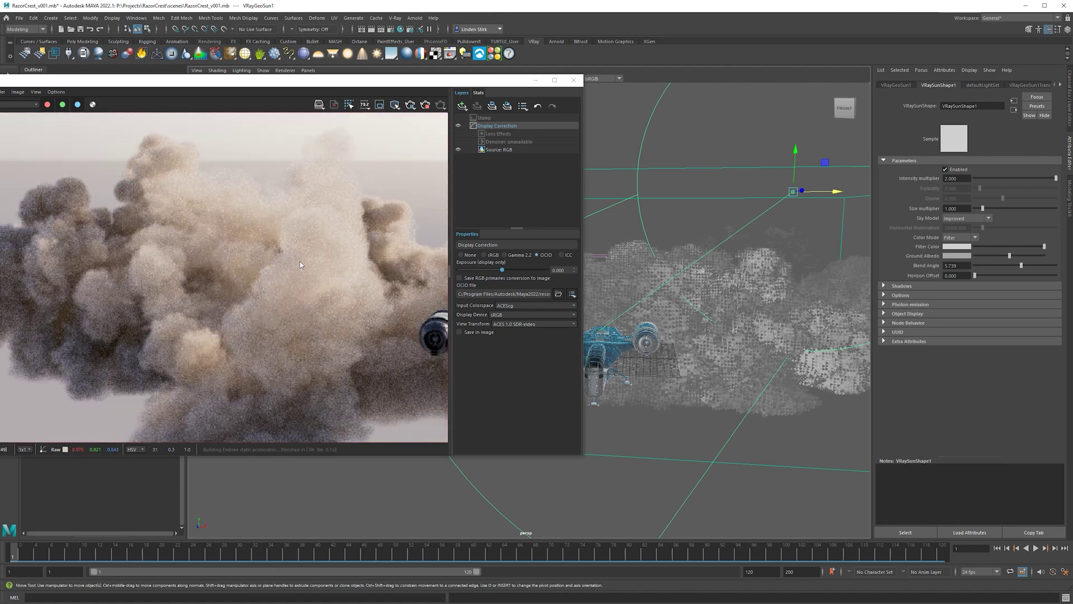
scroll(335, 261, "down", 1)
Step: Brighten VRayVolumeGridNode1's Smoke Opacity absorption constant colour and re-render the IPR
left_click(763, 282)
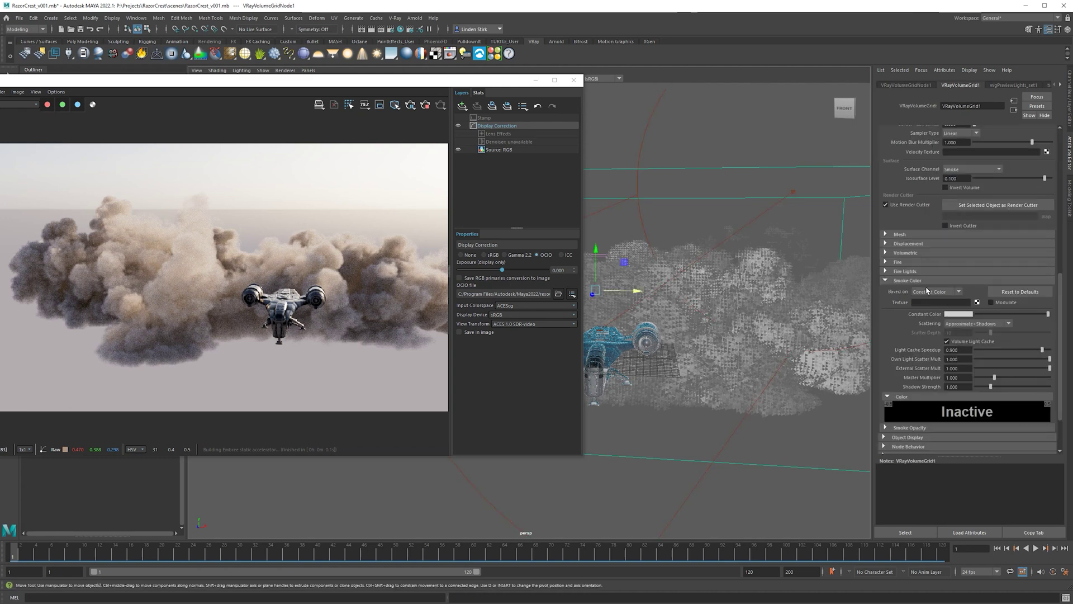
scroll(920, 336, "down", 2)
scroll(913, 381, "down", 2)
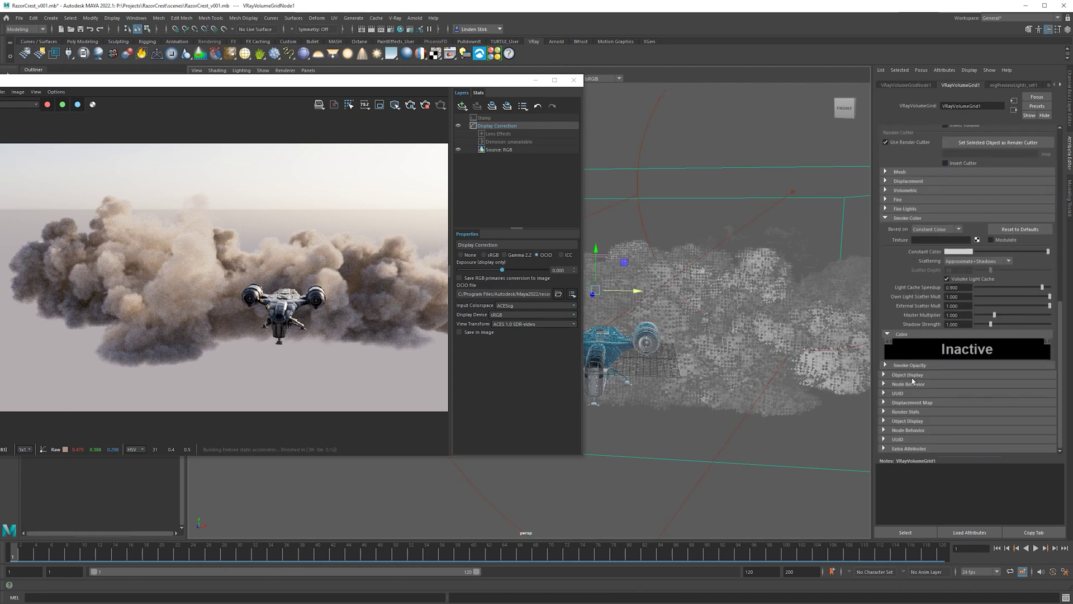
left_click(916, 366)
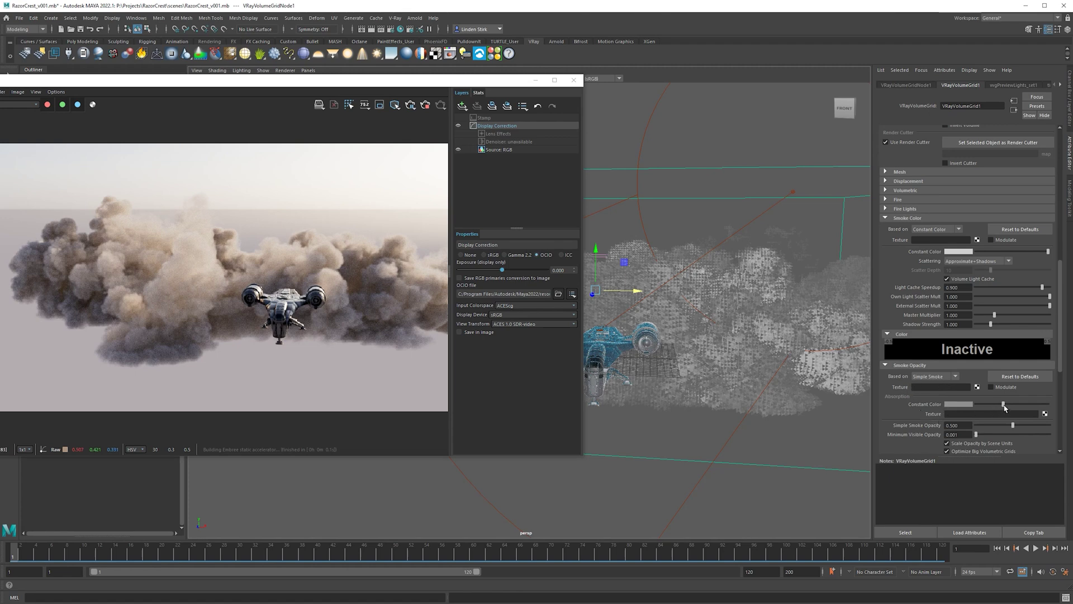
left_click_drag(1005, 408, 1047, 404)
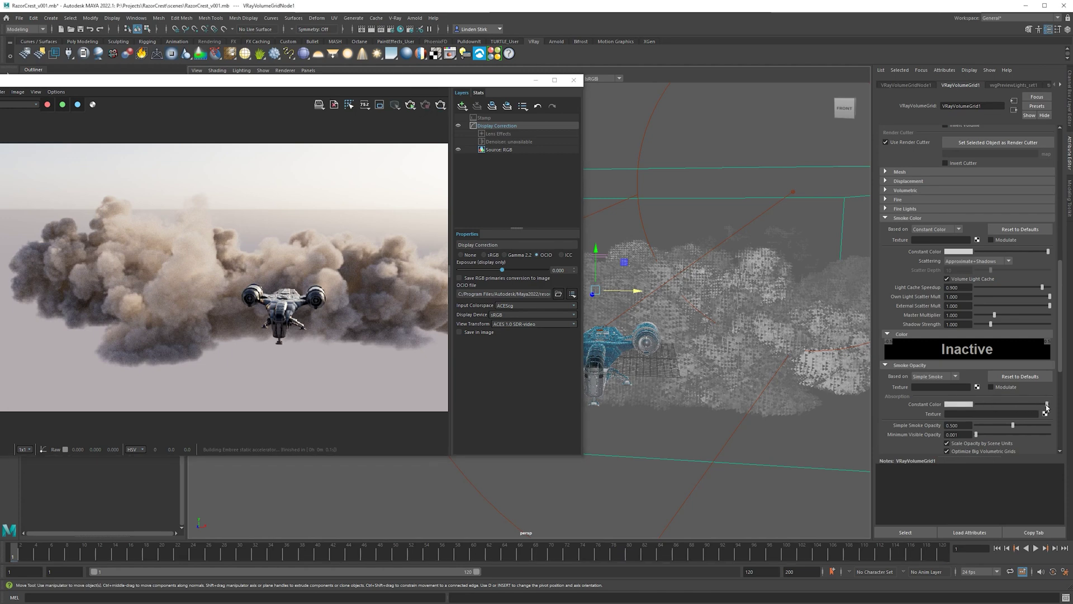
left_click(395, 105)
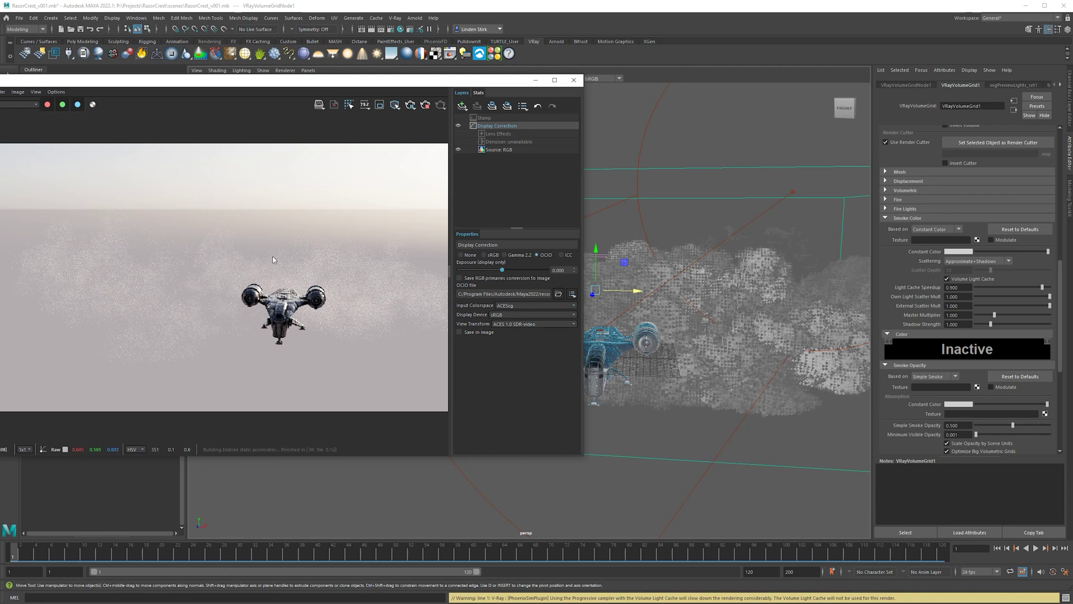
Step: Fine-tune the absorption colour slightly darker, then lighter, re-rendering after each change
left_click_drag(1044, 408, 1029, 406)
left_click(411, 126)
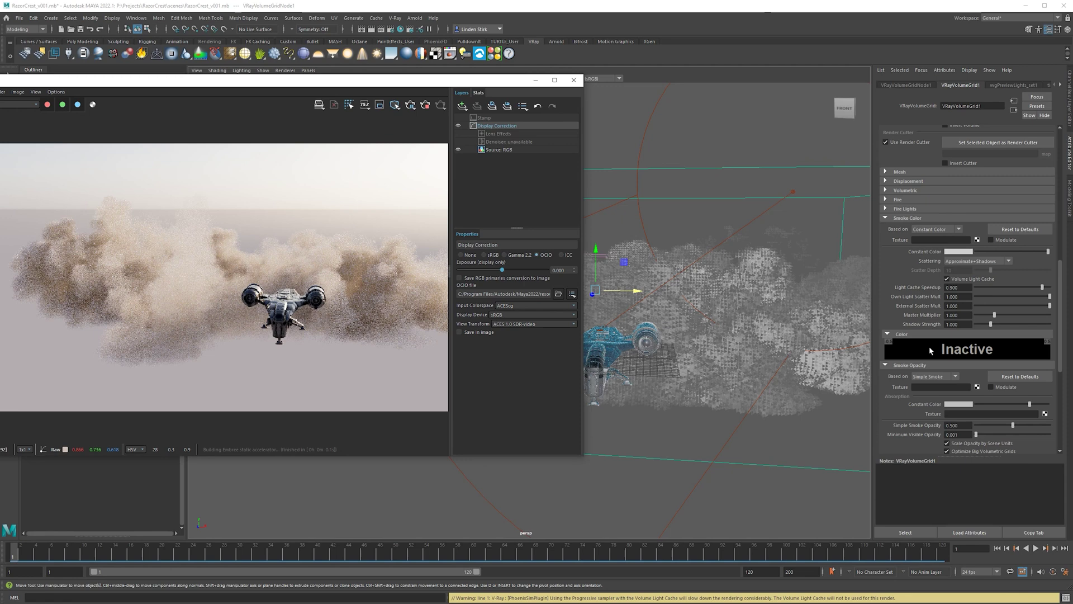
left_click_drag(1032, 404, 1038, 405)
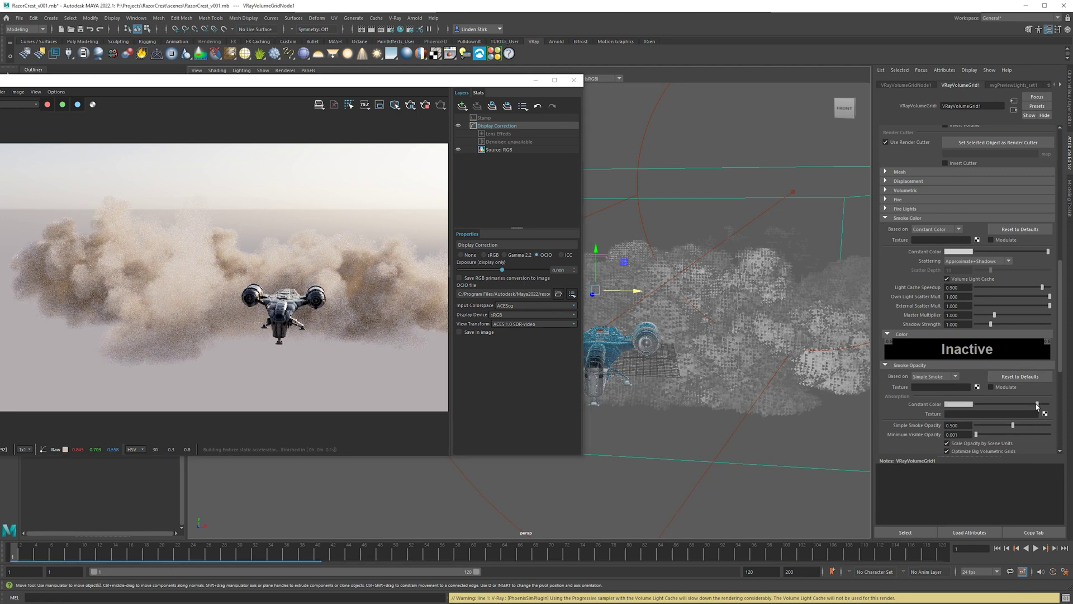
left_click(424, 106)
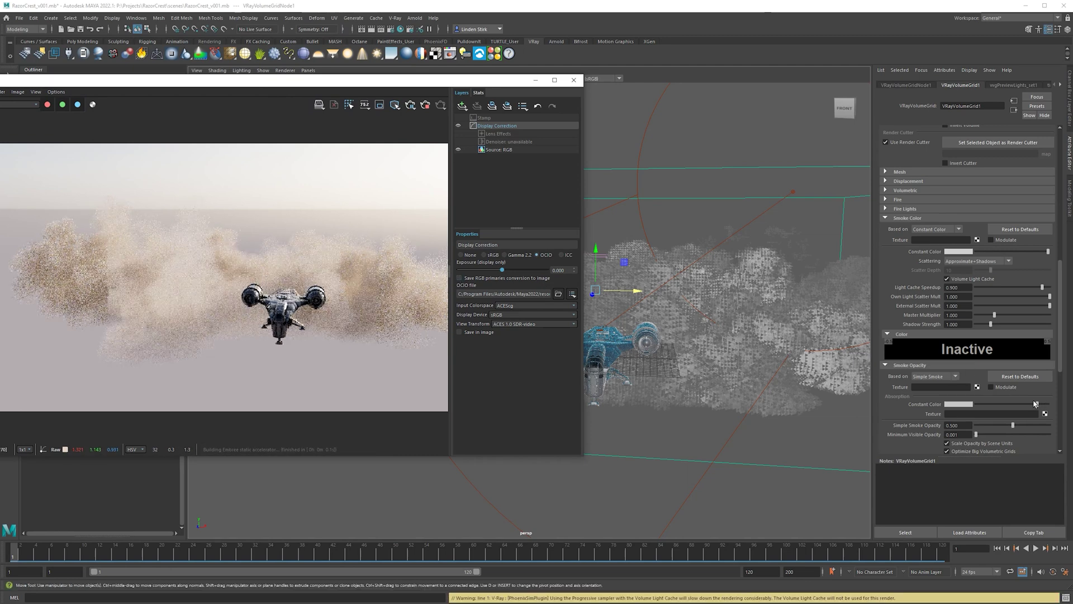
Step: Try Simple Smoke Opacity at 1.0, then 0.1, re-rendering in V-Ray after each change
scroll(1017, 397, "down", 3)
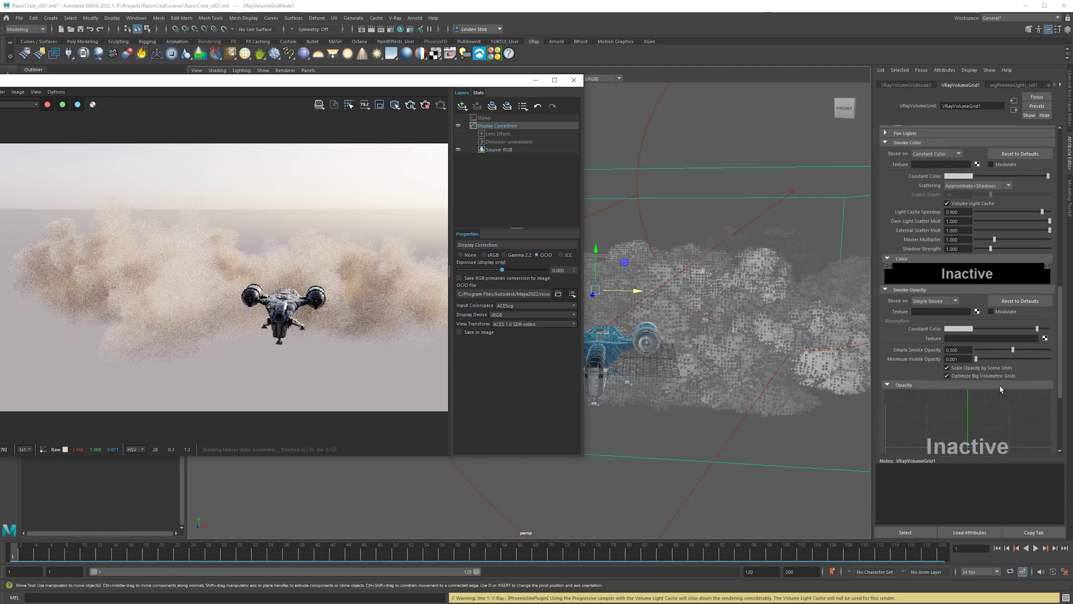
left_click(964, 350)
type("1.000")
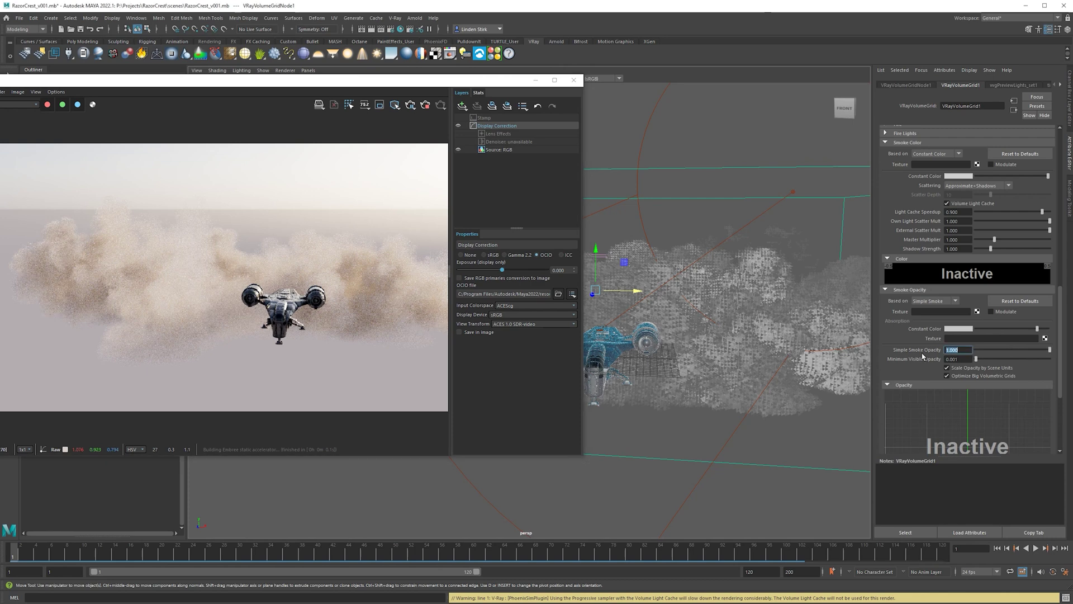
left_click(406, 105)
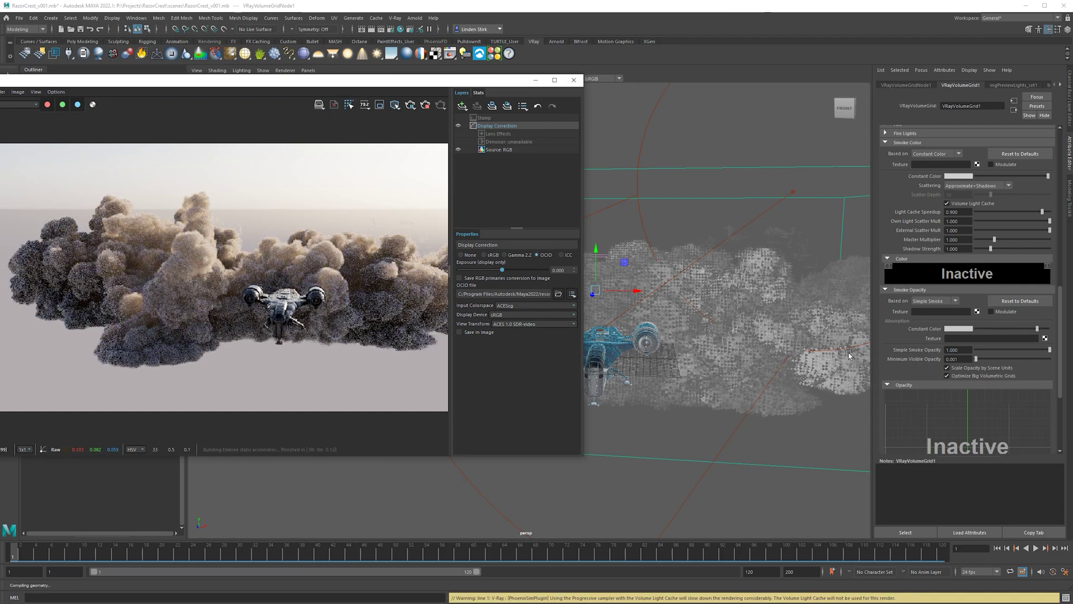
left_click_drag(960, 350, 910, 350)
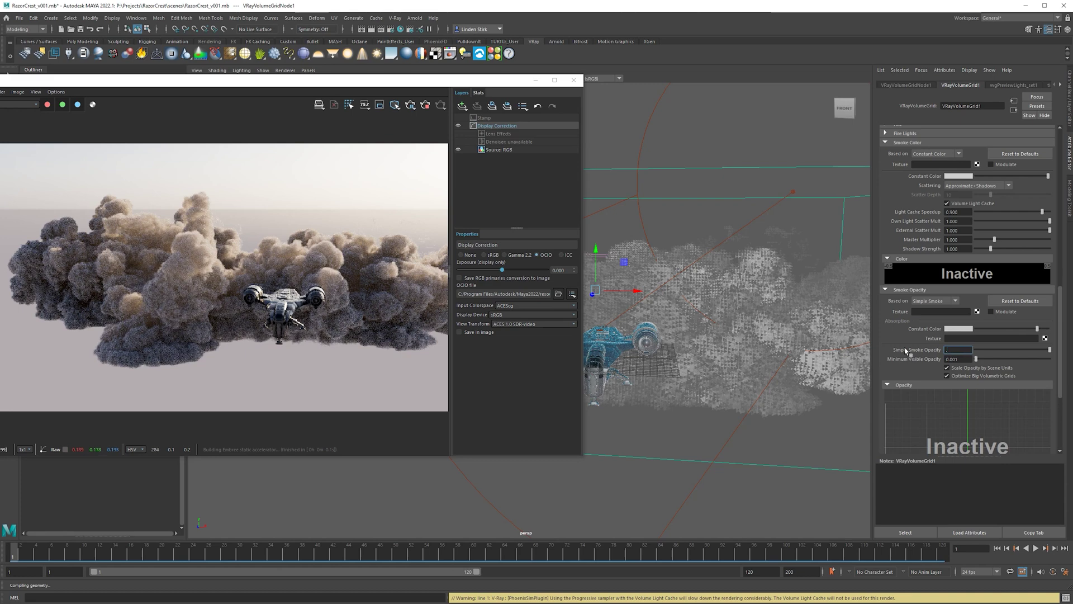
left_click(410, 106)
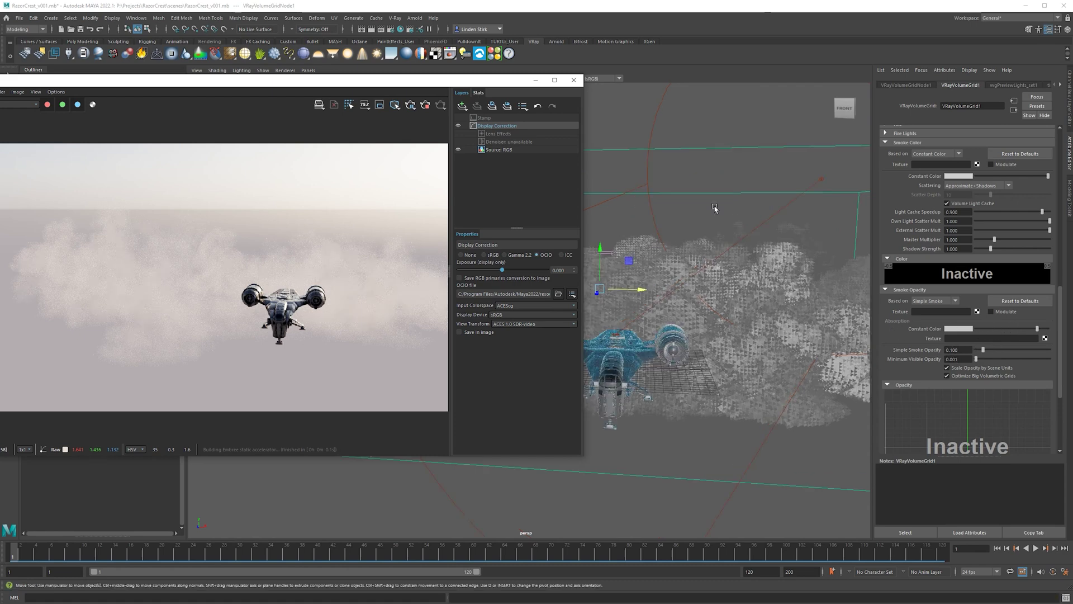
Step: Raise Simple Smoke Opacity to 0.115, then about 0.218, re-rendering each time
left_click_drag(782, 247, 679, 211, "alt")
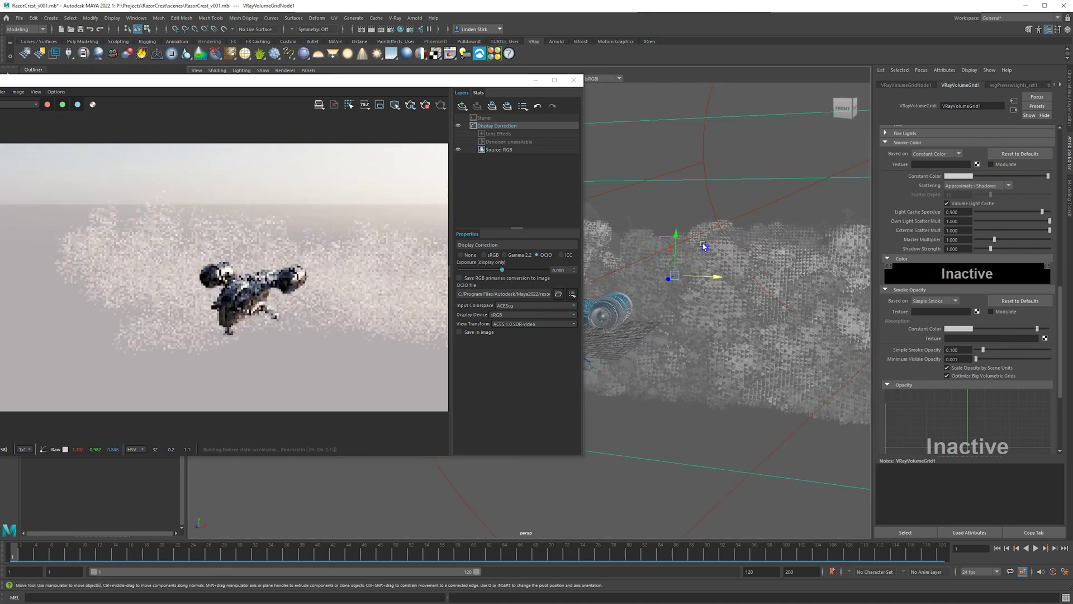
left_click_drag(979, 350, 987, 351)
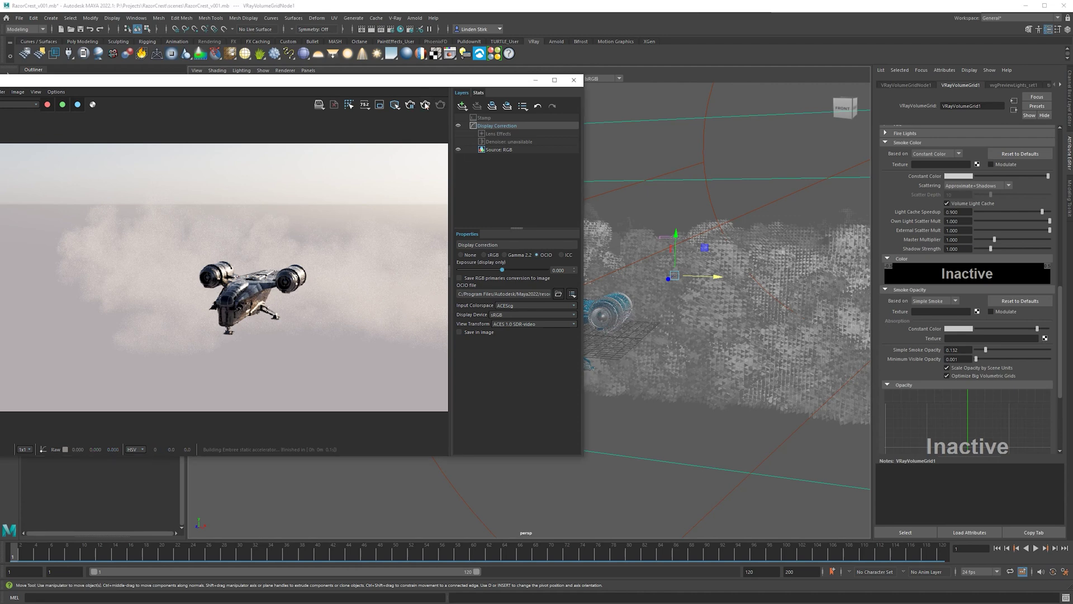
left_click(411, 106)
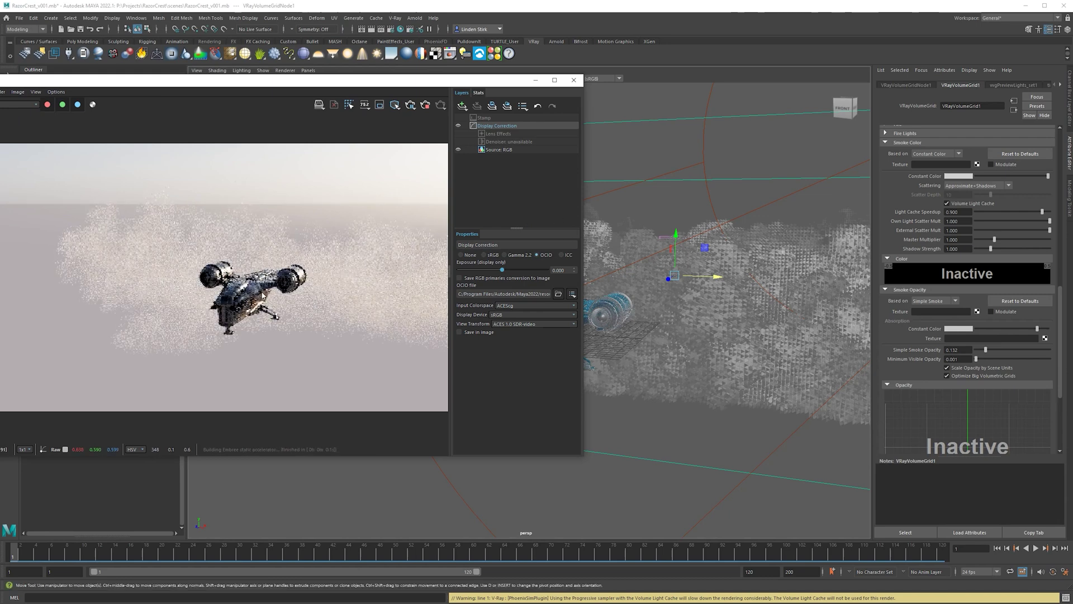
left_click(992, 352)
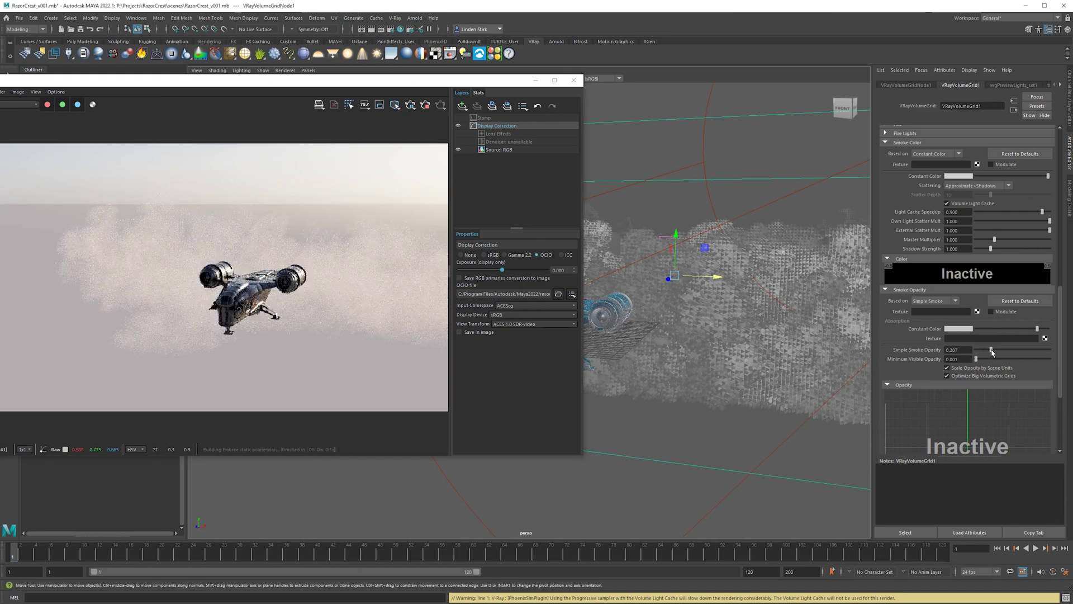
left_click(412, 107)
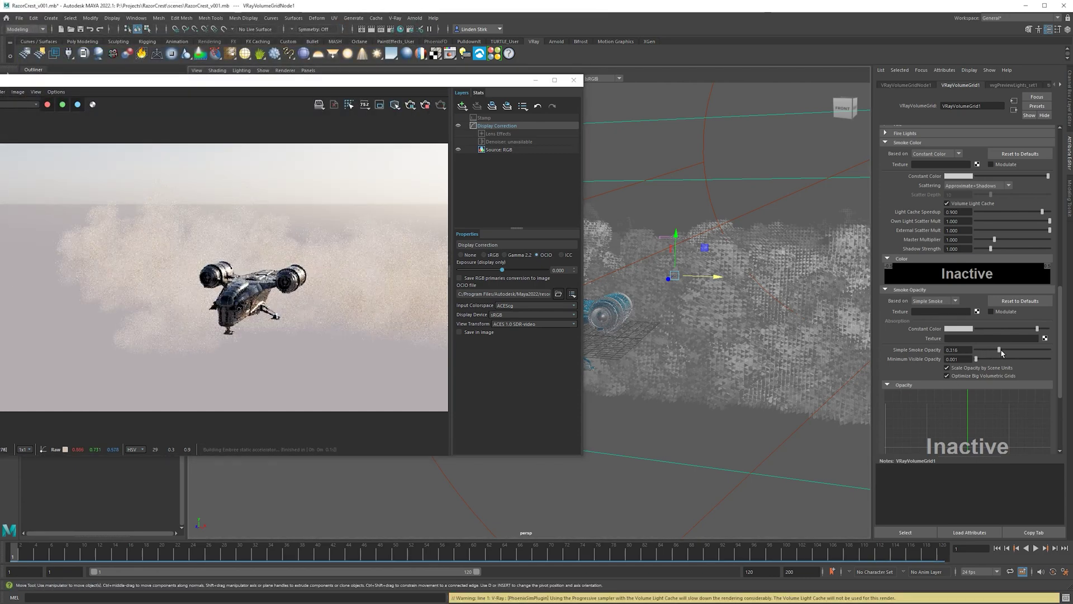
Step: Raise the smoke opacity to 0.368, re-render the denser cloud, and close the V-Ray Frame Buffer
left_click_drag(1000, 353, 1004, 351)
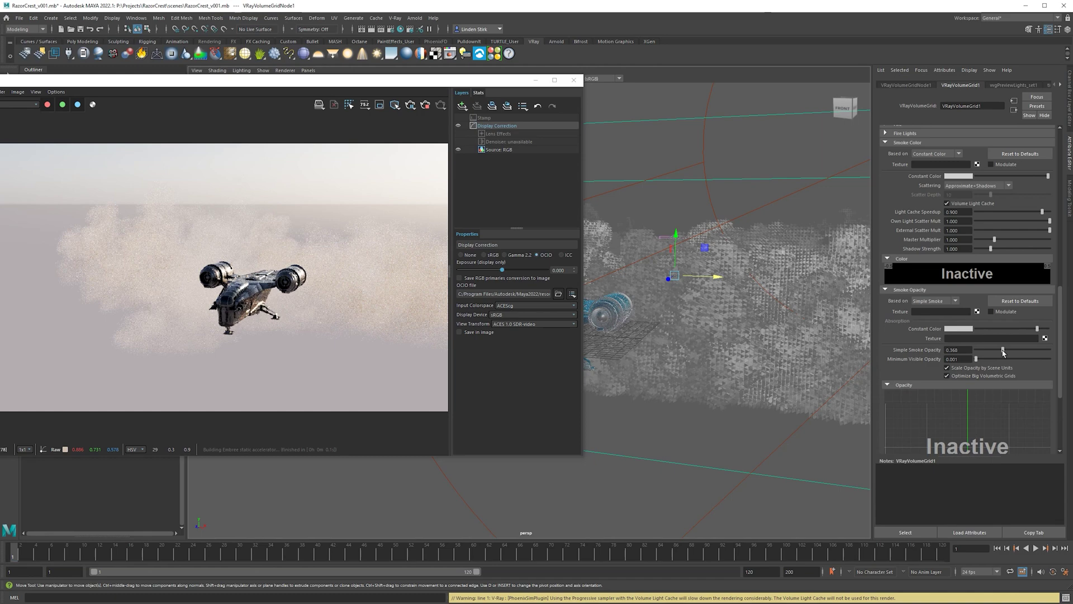
left_click(413, 108)
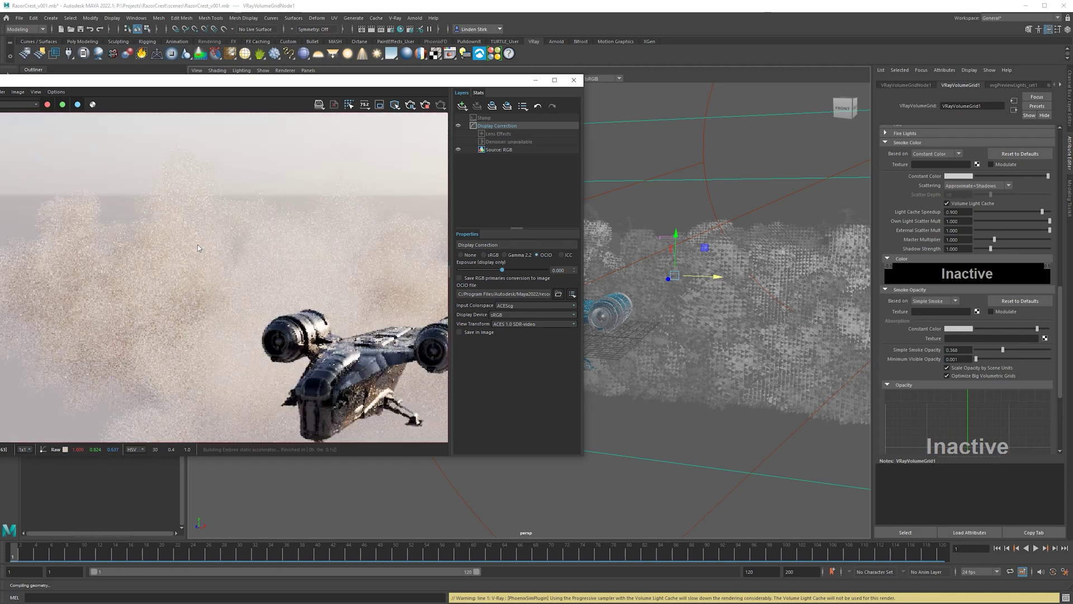
left_click(572, 82)
Step: Rotate and move the duplicate VRayVolumeGridNode2 into place above the original cloud volume
mouse_move(642, 154)
left_mouse_down("alt")
mouse_move(639, 227)
mouse_move(612, 214)
mouse_move(586, 237)
mouse_move(673, 175)
left_mouse_up("alt")
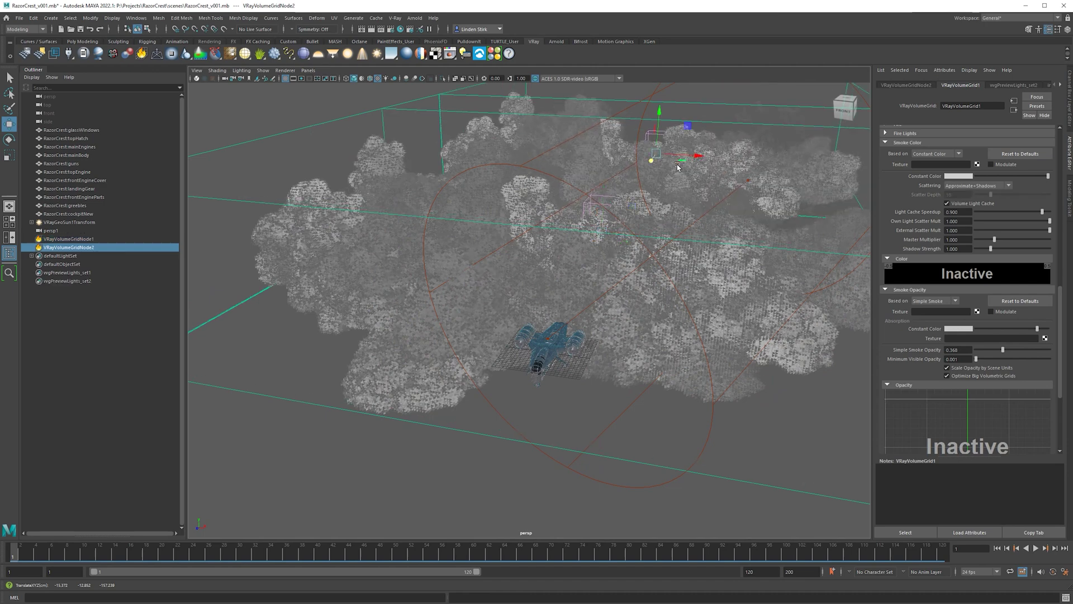
key("e")
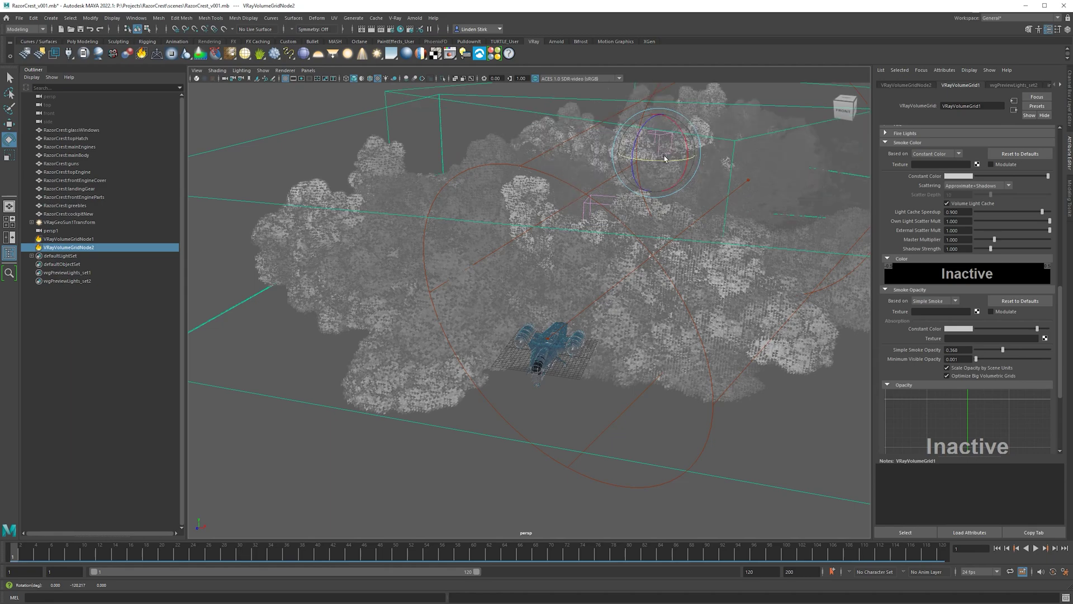
mouse_move(644, 163)
left_mouse_down("alt")
mouse_move(658, 157)
mouse_move(564, 263)
left_mouse_up("alt")
key("w")
right_click_drag(565, 263, 533, 328, "alt")
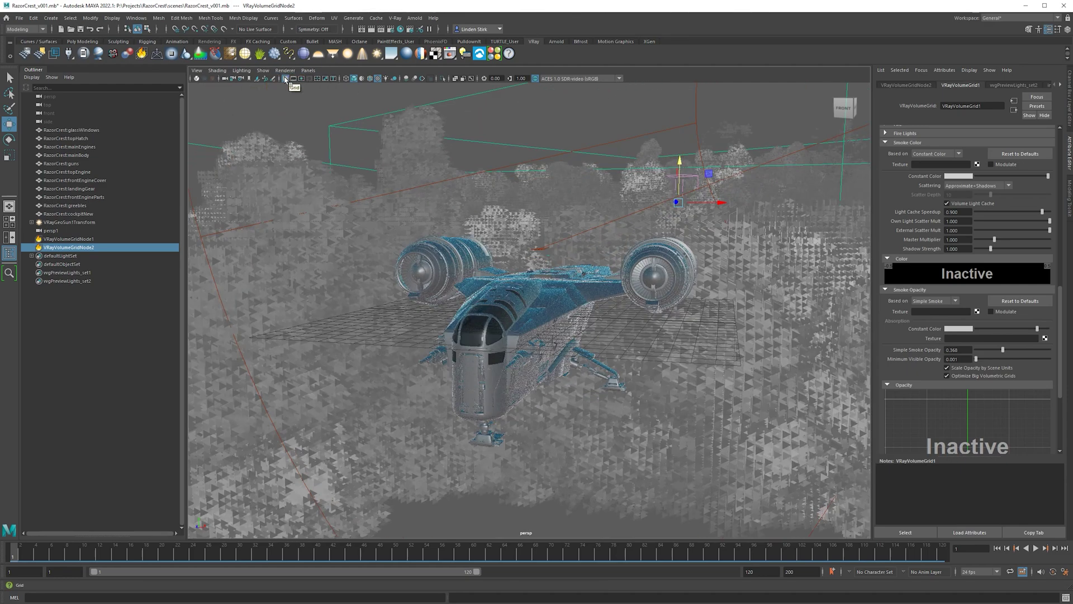
Step: Hide the viewport grid and duplicate VRayVolumeGridNode1 into a new cloud volume
left_click(285, 80)
mouse_move(531, 268)
left_mouse_down("alt")
mouse_move(556, 269)
mouse_move(587, 195)
left_mouse_up("alt")
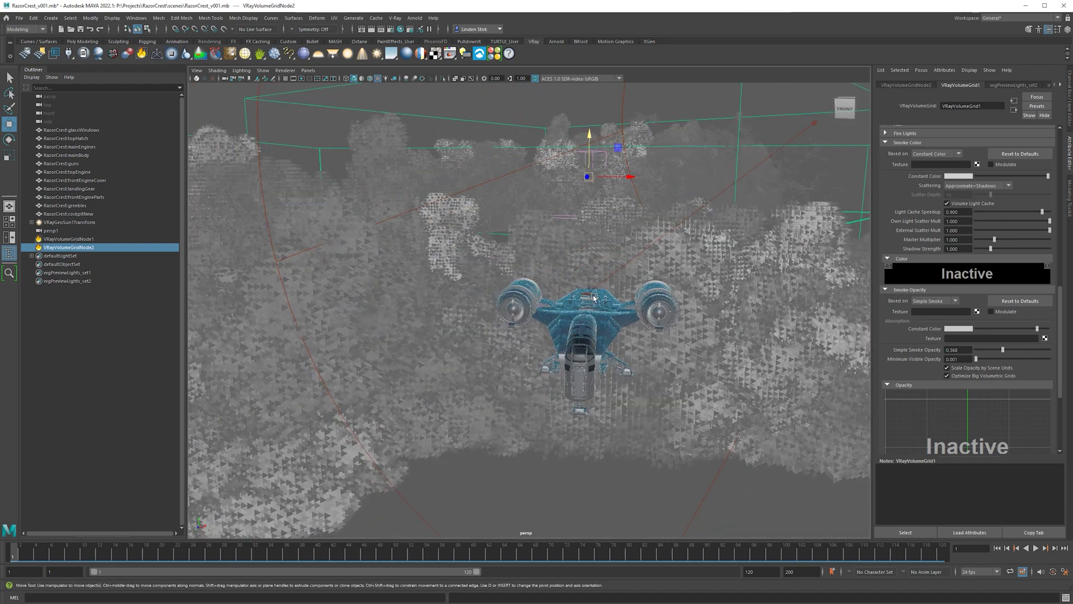
left_click(564, 259)
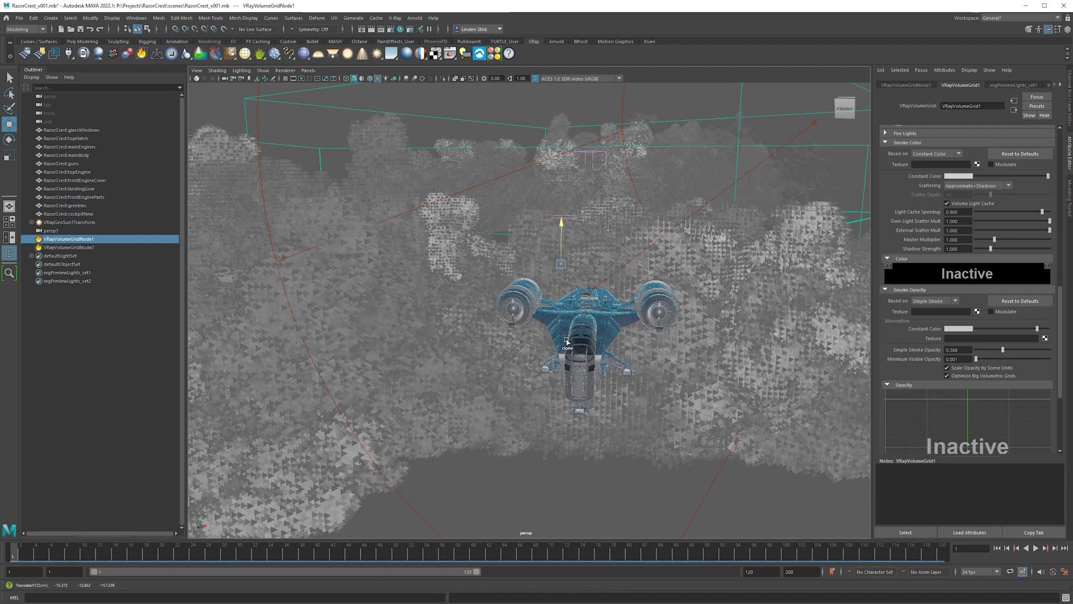
left_click_drag(564, 234, 593, 374, "alt")
key("ctrl+d")
scroll(381, 529, "down", 5)
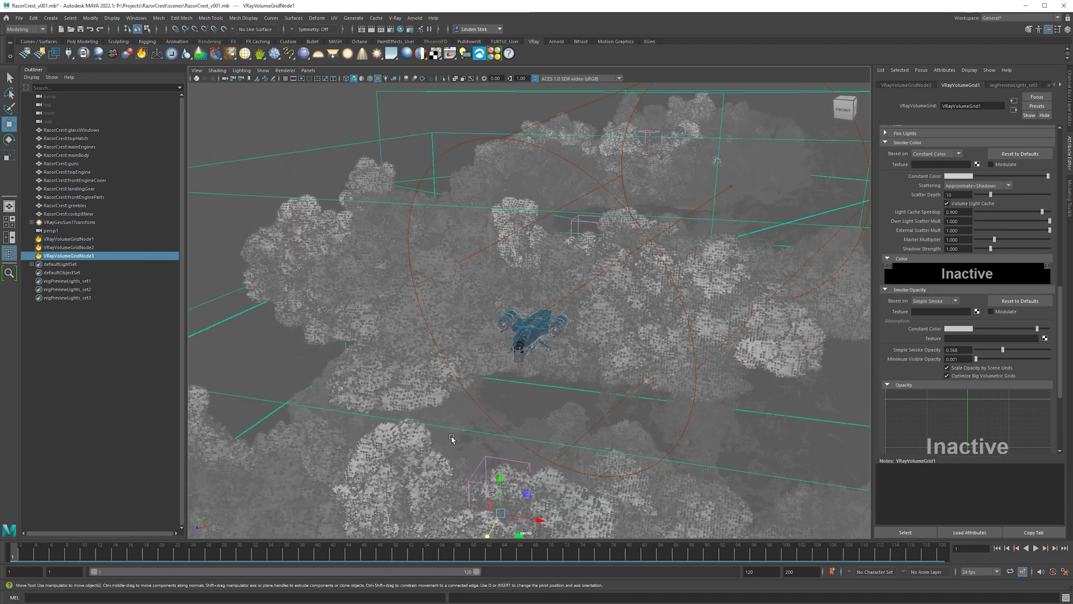
left_click_drag(381, 530, 559, 401, "alt")
Step: Rotate and move the cloud copies apart so four volumes surround the ship
key("e")
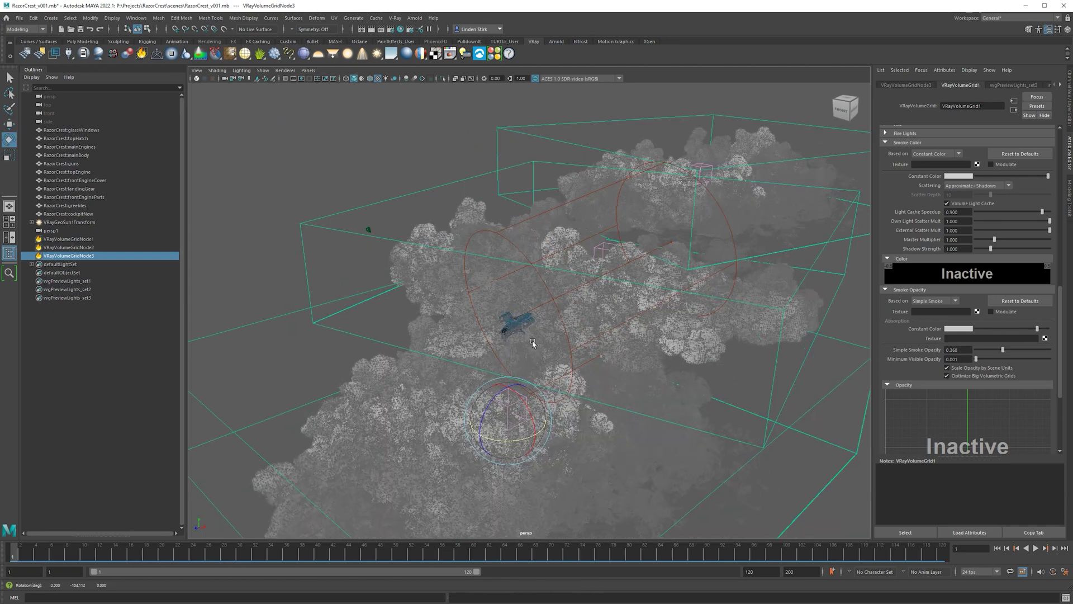
left_click_drag(532, 343, 536, 395, "alt")
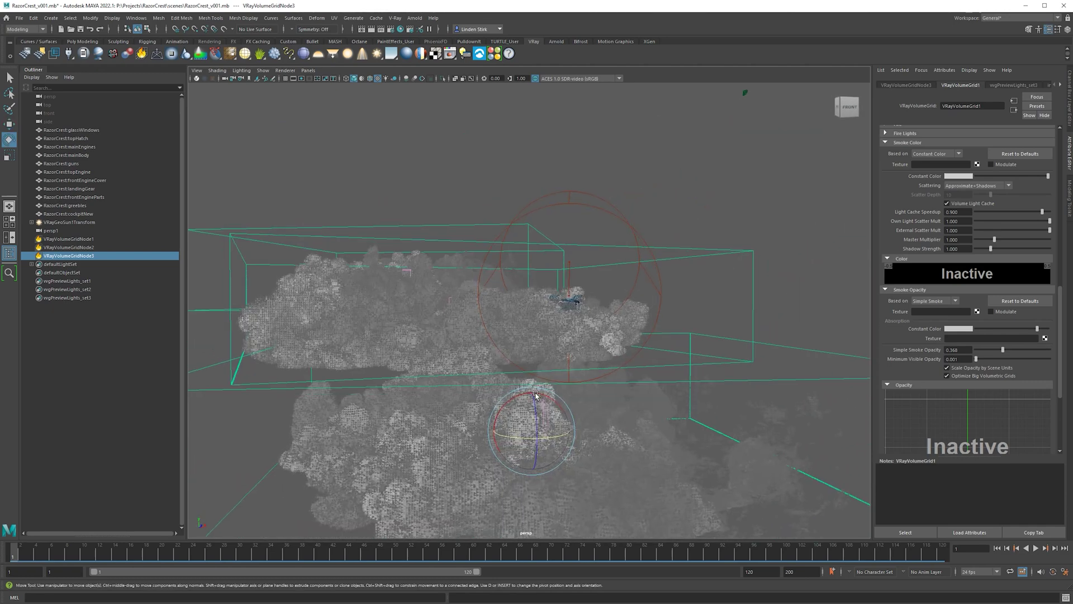
key("w")
mouse_move(540, 385)
left_mouse_down("alt")
mouse_move(557, 375)
mouse_move(743, 386)
mouse_move(441, 388)
left_mouse_up("alt")
key("e")
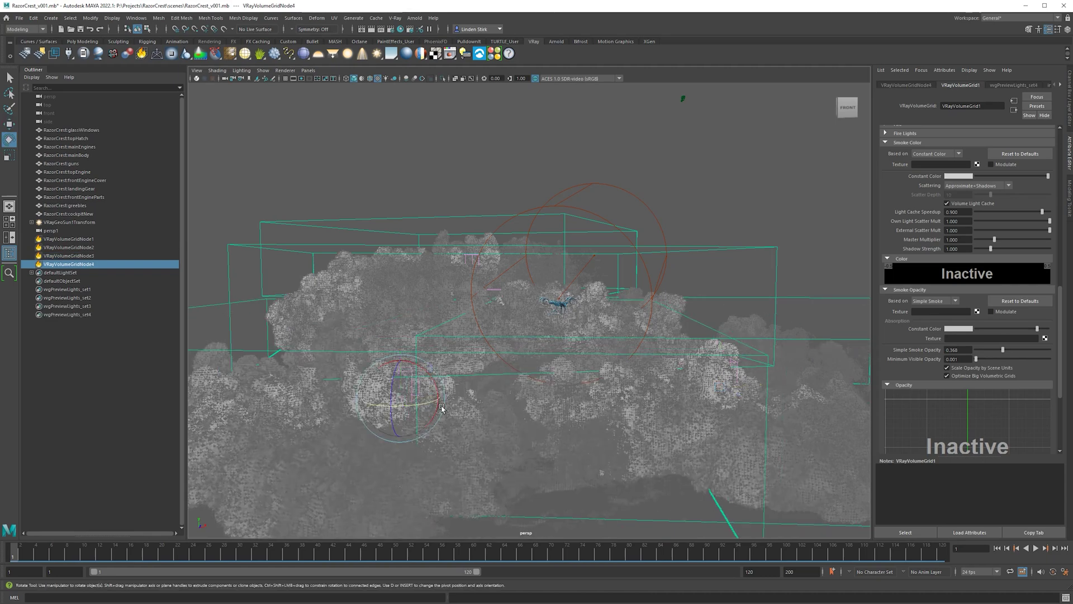
mouse_move(510, 318)
left_mouse_down("alt")
mouse_move(479, 355)
mouse_move(419, 340)
mouse_move(436, 358)
mouse_move(388, 386)
left_mouse_up("alt")
key("w")
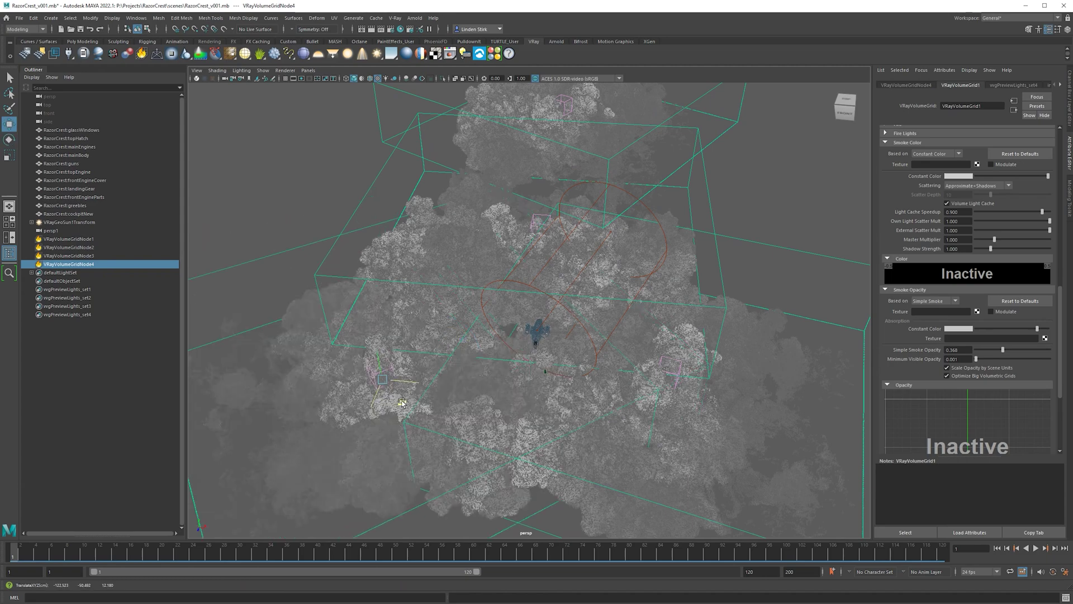
mouse_move(502, 317)
left_mouse_down("alt")
mouse_move(446, 207)
mouse_move(409, 292)
left_mouse_up("alt")
Step: Select the right-hand cloud volume, VRayVolumeGridNode3, and view the ship from the side
left_click(409, 292)
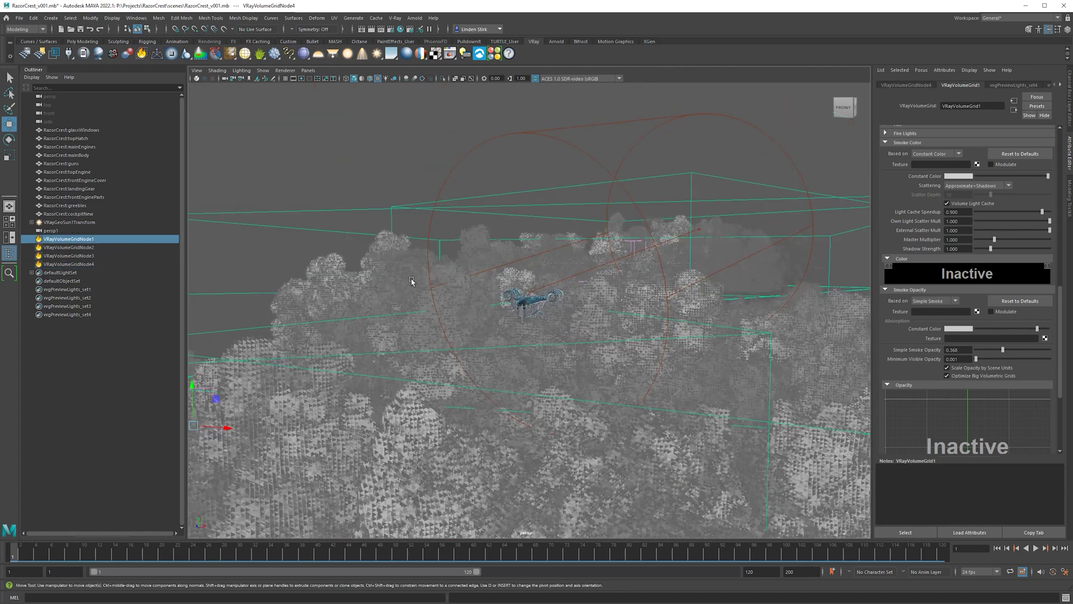
mouse_move(615, 311)
left_mouse_down("alt")
mouse_move(660, 291)
mouse_move(719, 312)
left_mouse_up("alt")
left_click(696, 361)
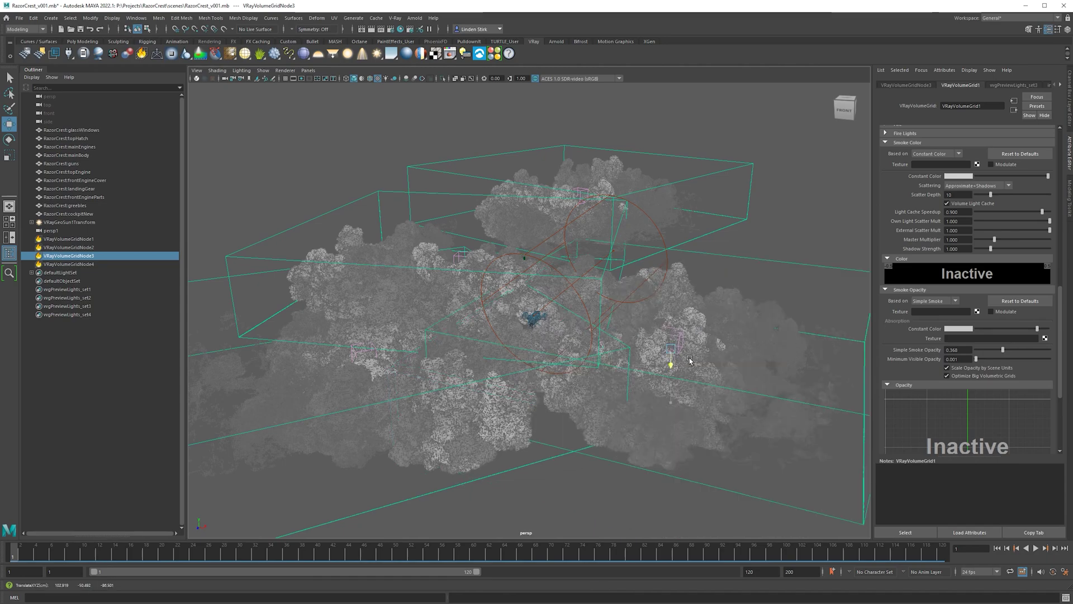
key("e")
key("w")
scroll(634, 310, "up", 3)
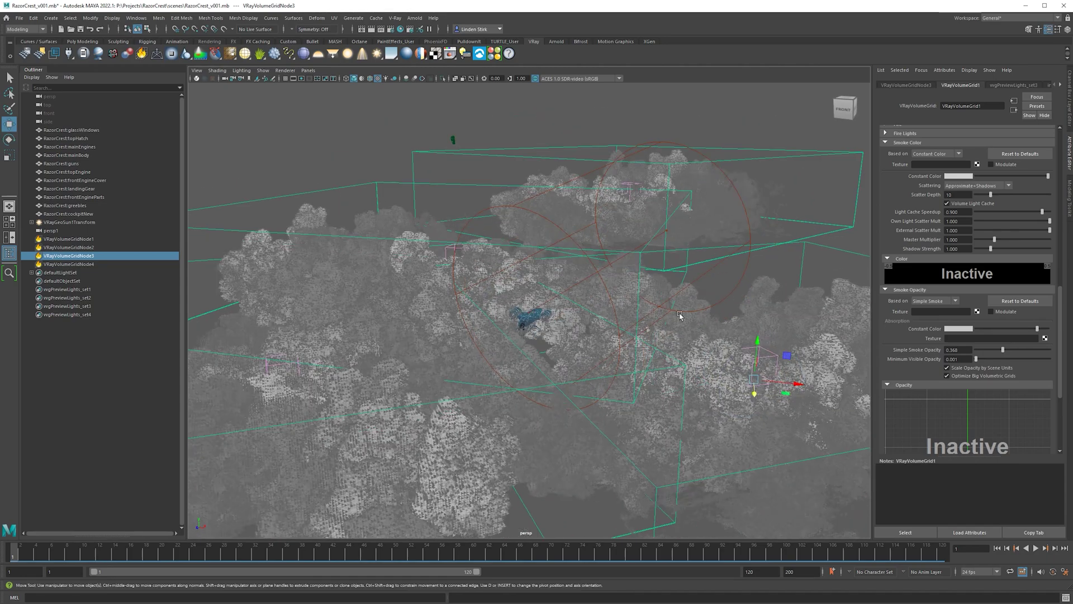
scroll(634, 310, "up", 3)
scroll(635, 310, "up", 3)
mouse_move(634, 310)
left_mouse_down("alt")
mouse_move(427, 269)
mouse_move(615, 411)
left_mouse_up("alt")
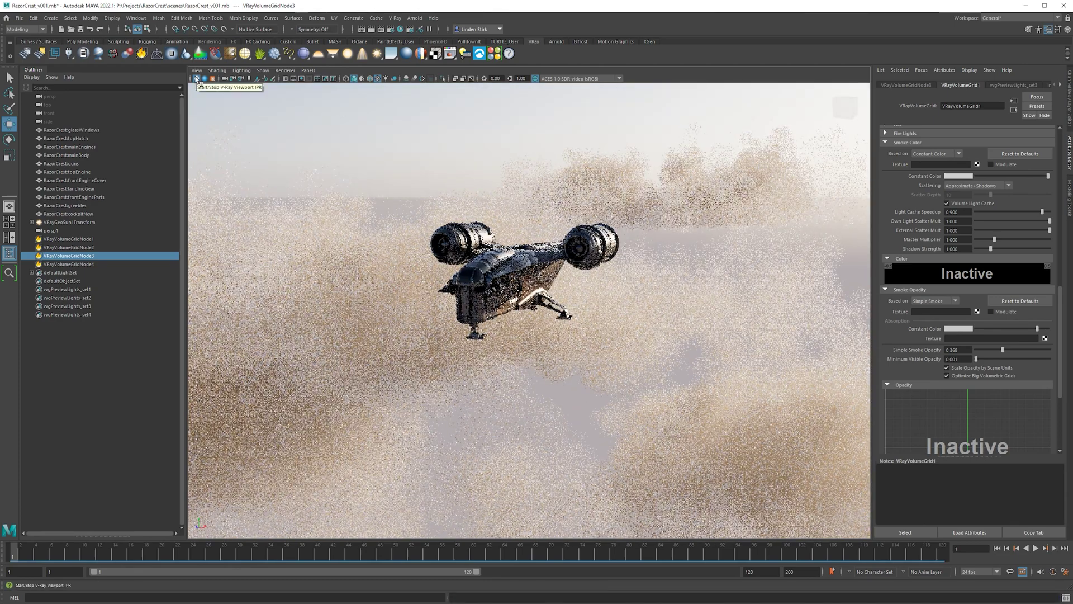
Step: Stop the viewport render and shift VRayVolumeGridNode3 up and to the left
left_click(213, 78)
scroll(654, 415, "down", 5)
left_click_drag(658, 414, 791, 395, "alt")
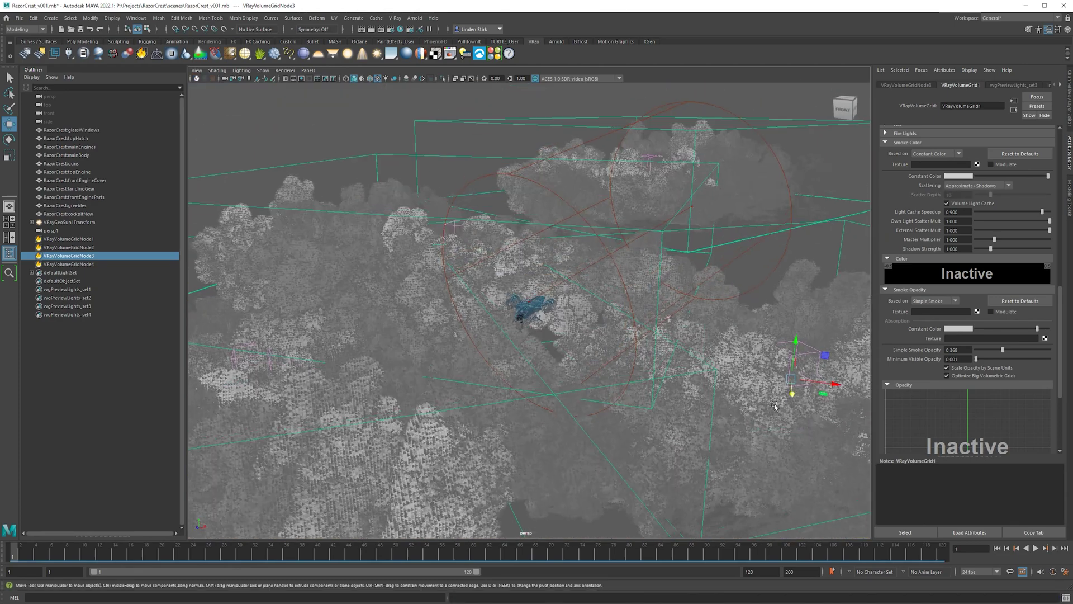
middle_click_drag(776, 376, 719, 335)
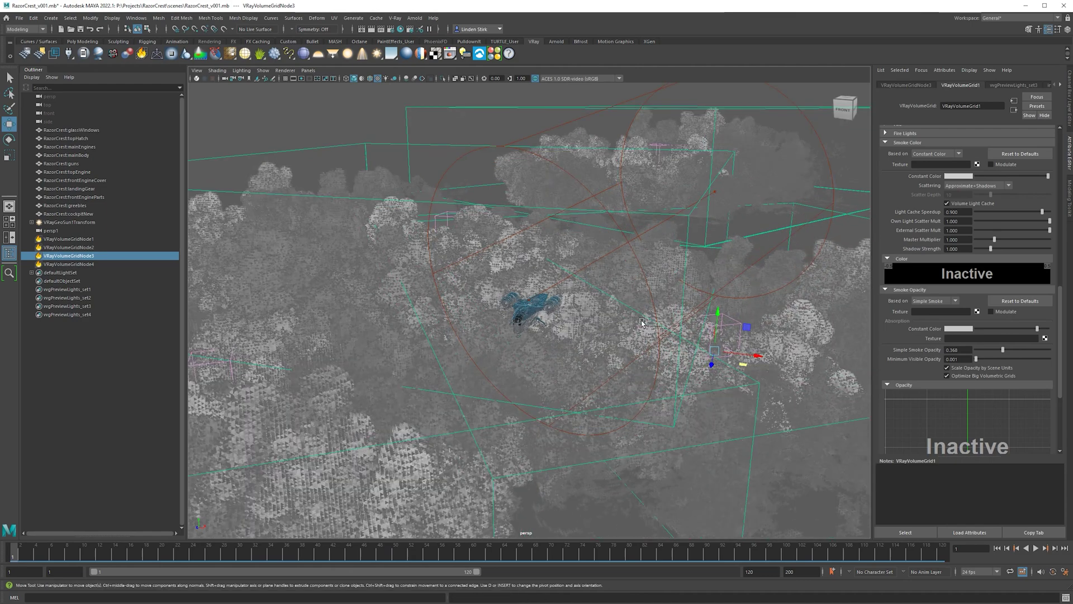
left_click_drag(642, 318, 590, 282, "alt")
Step: Start V-Ray Viewport IPR and orbit to check the ship among the clouds
left_click(197, 78)
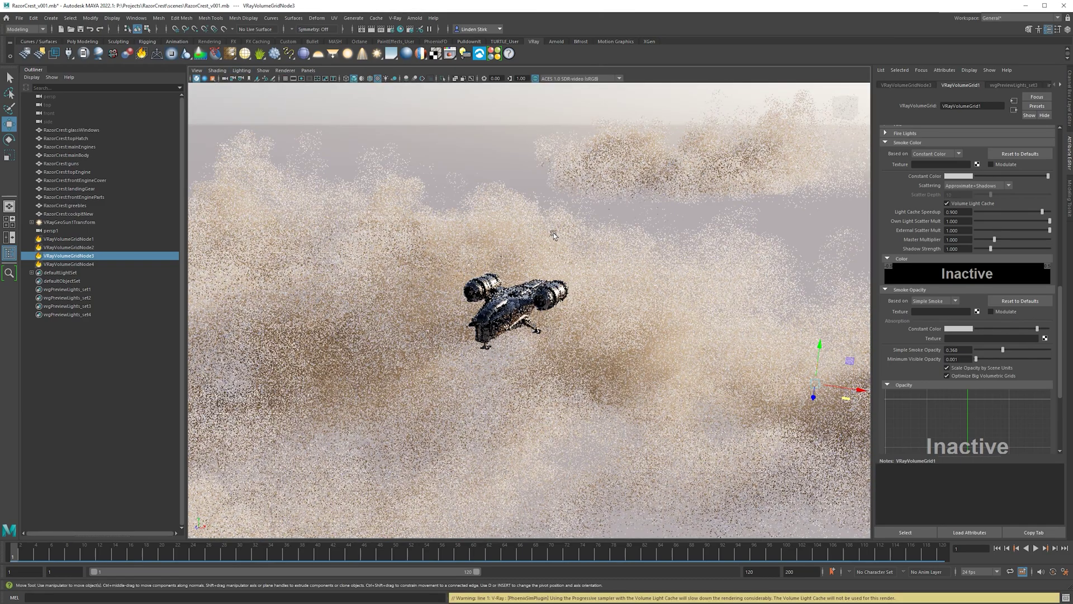
left_click_drag(576, 240, 559, 226, "alt")
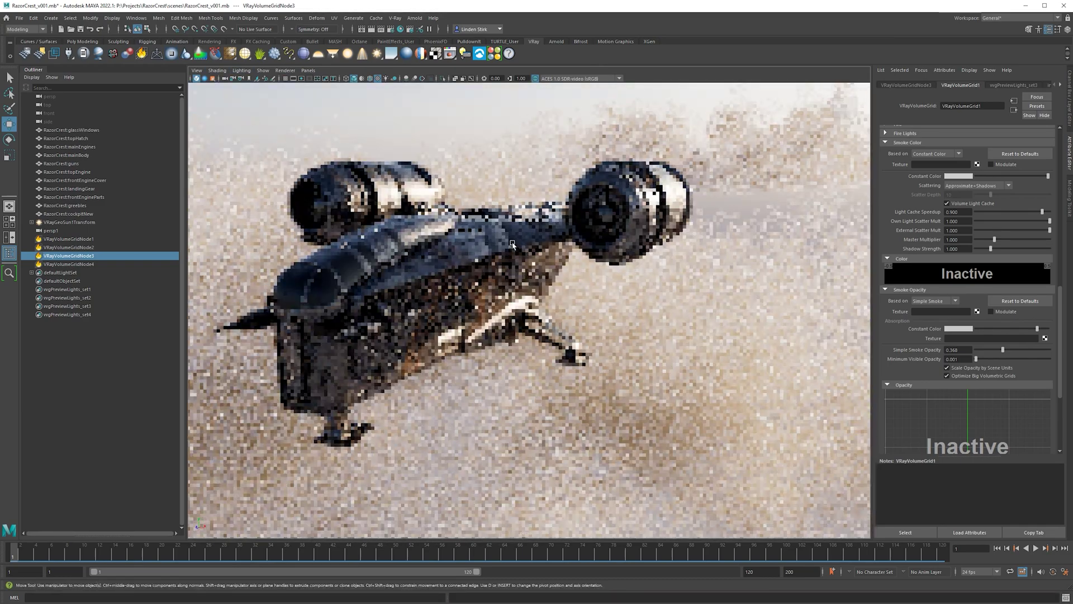
middle_click_drag(559, 227, 528, 235, "alt")
mouse_move(618, 205)
left_mouse_down("alt")
mouse_move(576, 202)
mouse_move(618, 200)
mouse_move(584, 217)
left_mouse_up("alt")
Step: Give VRayVolumeGridNode3 Simple Smoke Opacity 0.5 and preview it in the live viewport render
left_click(455, 387)
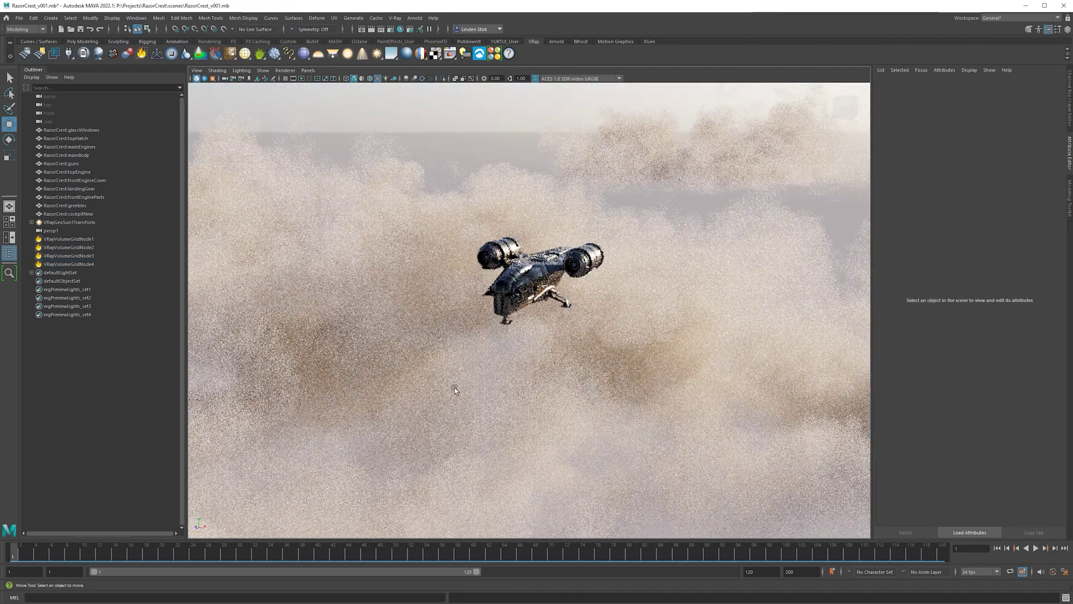
left_click(196, 79)
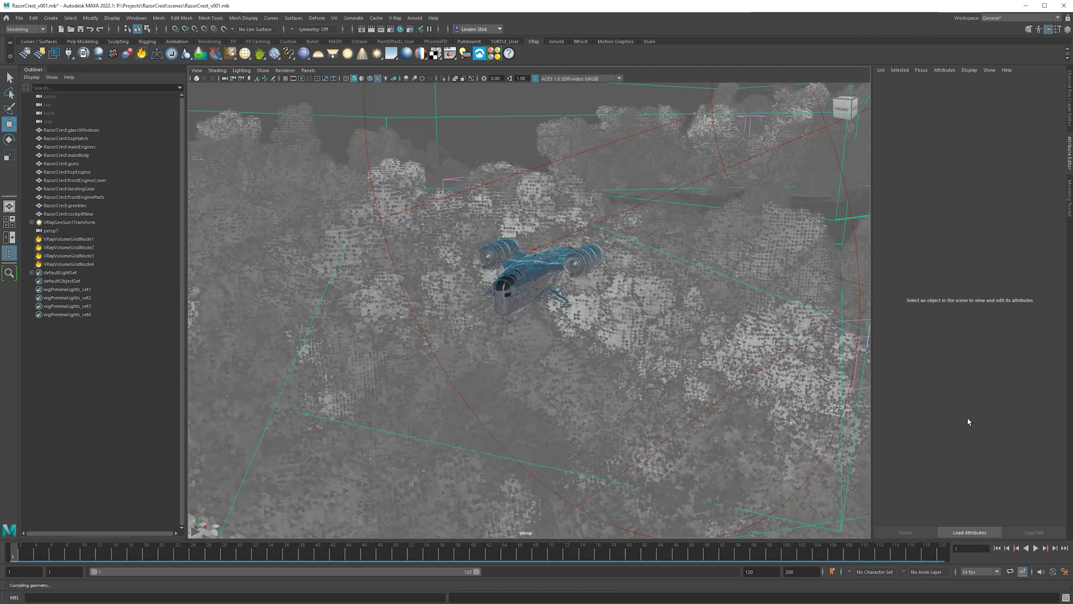
left_click(491, 387)
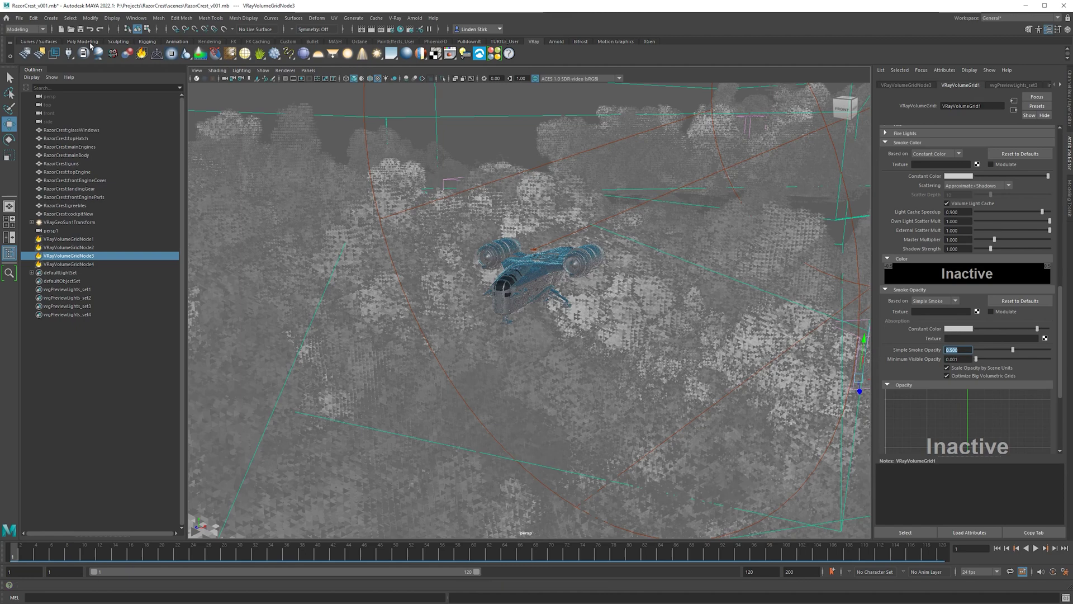
left_click(196, 78)
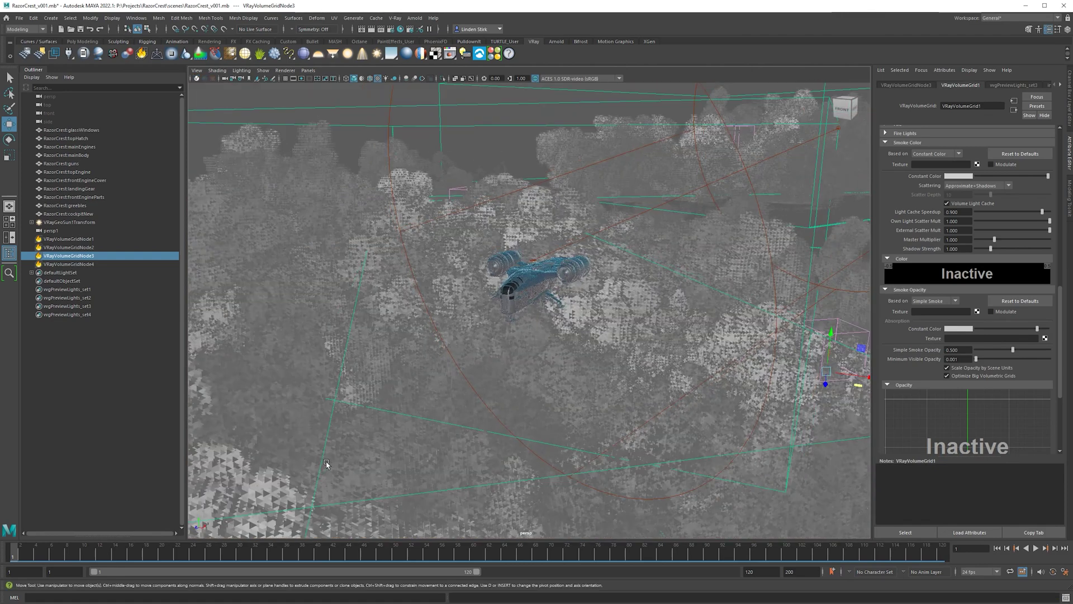
mouse_move(217, 112)
left_mouse_down("alt")
mouse_move(525, 221)
mouse_move(396, 307)
left_mouse_up("alt")
key("w")
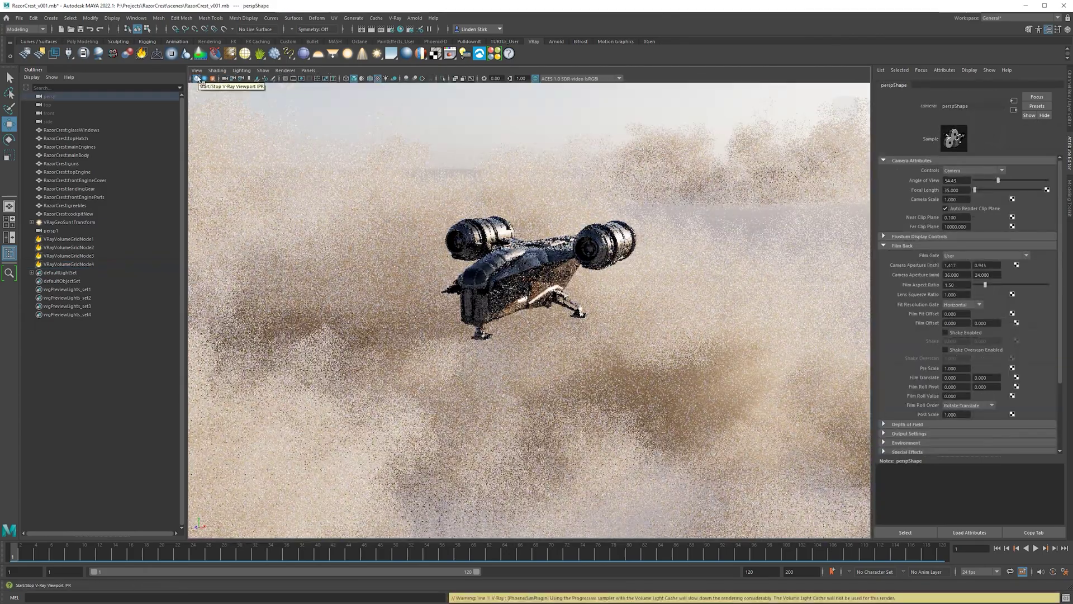
Step: Duplicate the cloud volume into a fifth volume grid
left_click_drag(252, 103, 854, 318, "alt")
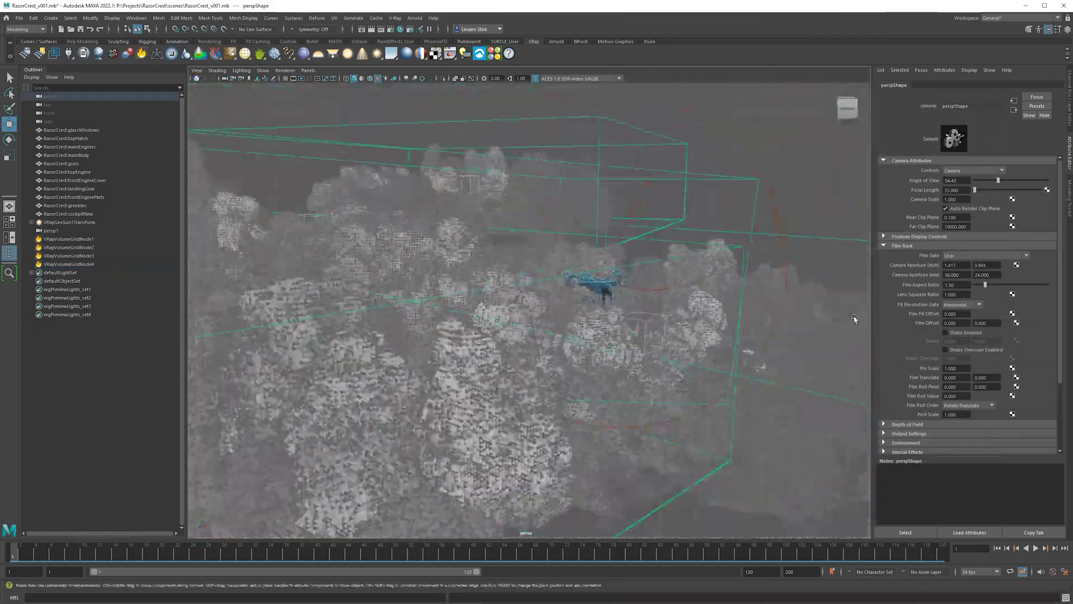
key("ctrl+d")
left_click_drag(563, 215, 457, 216, "alt")
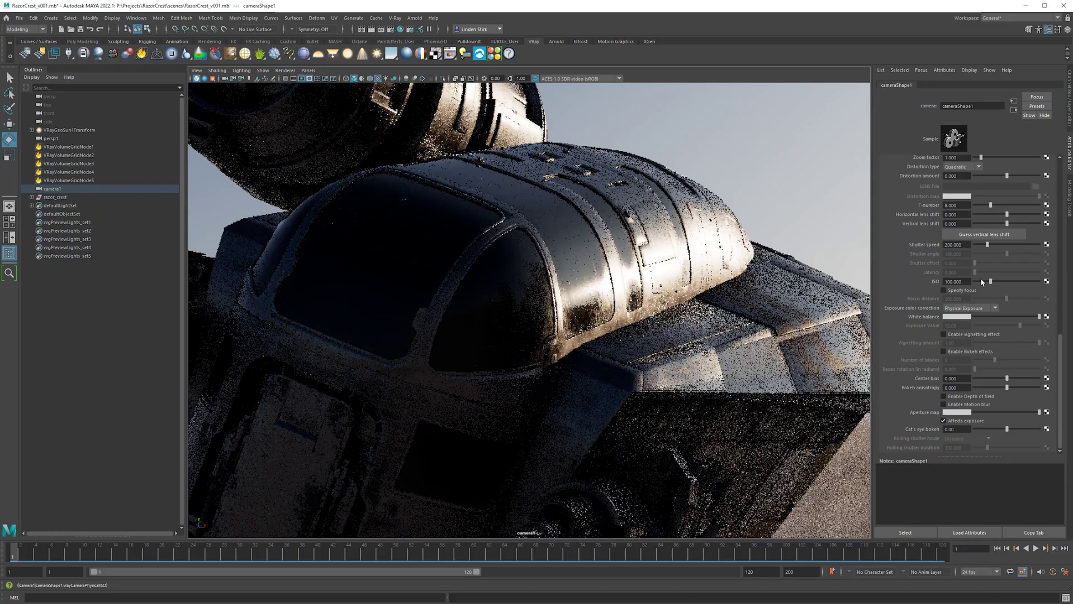
Step: Enable Specify focus on the new camera1 and frame the ship through it
left_click(944, 291)
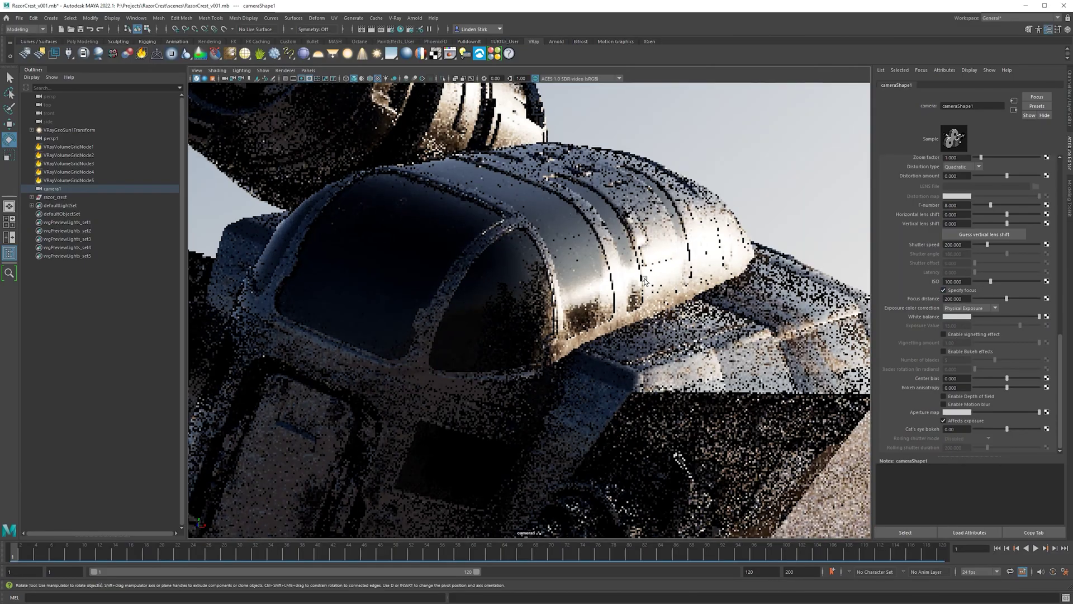
mouse_move(559, 280)
left_mouse_down("alt")
mouse_move(639, 282)
mouse_move(562, 429)
left_mouse_up("alt")
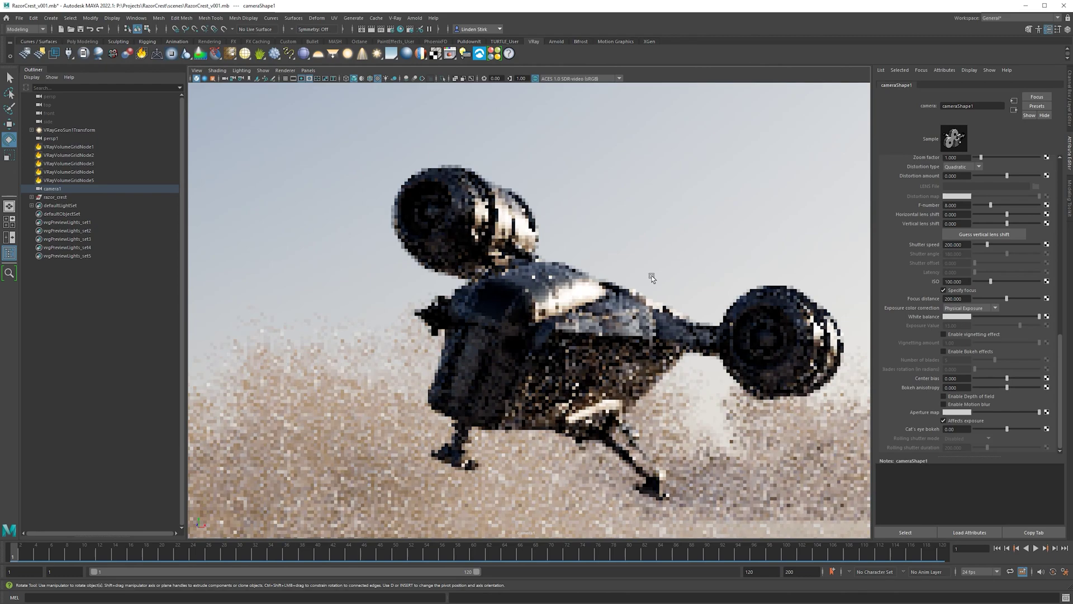
left_click(562, 429)
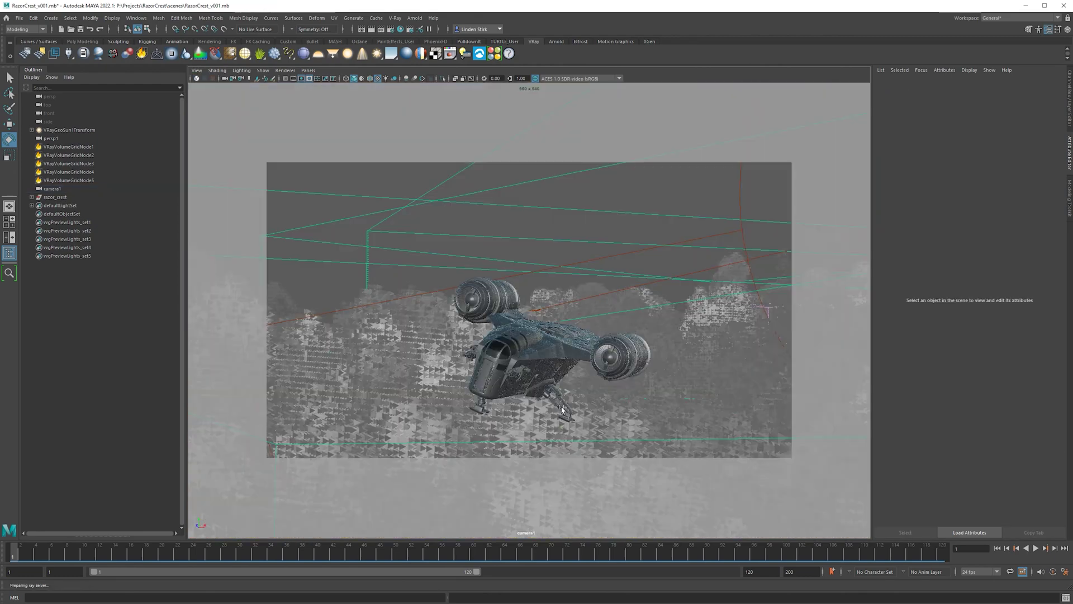